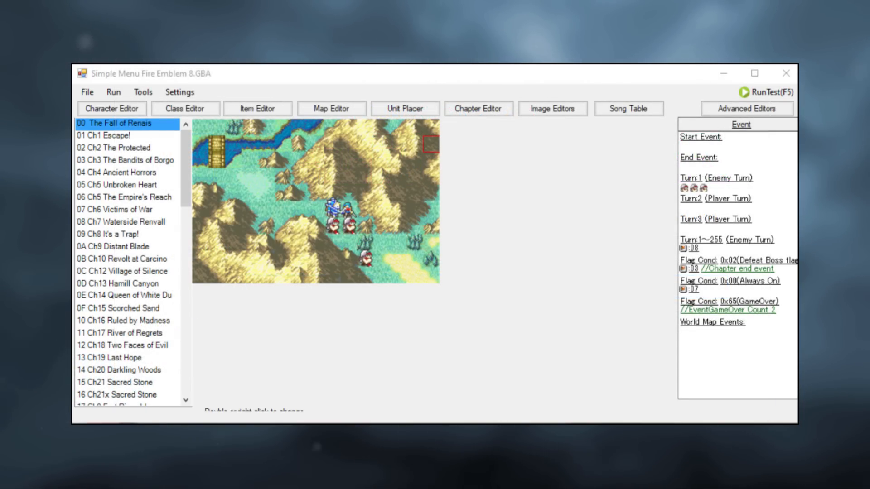
Open the Class Editor and browse the class entries from 01 Lord through 0A Knight
left_click(189, 111)
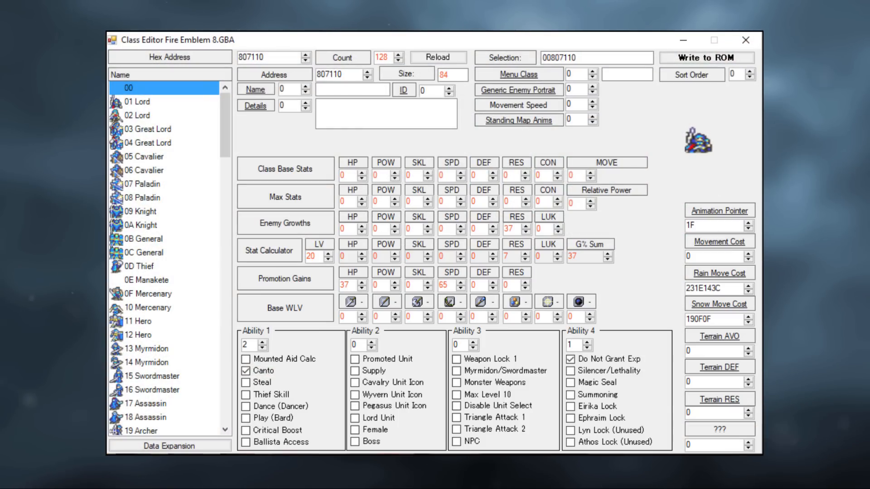
left_click(151, 104)
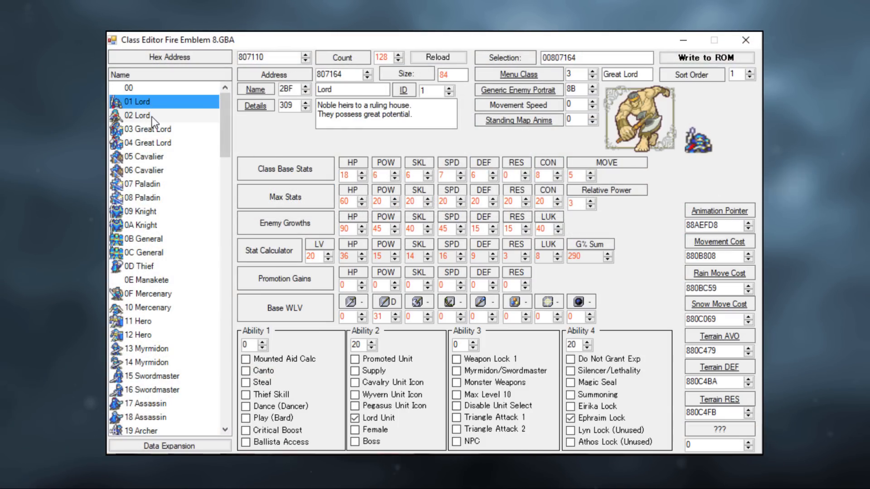
left_click(152, 117)
left_click(157, 128)
left_click(157, 142)
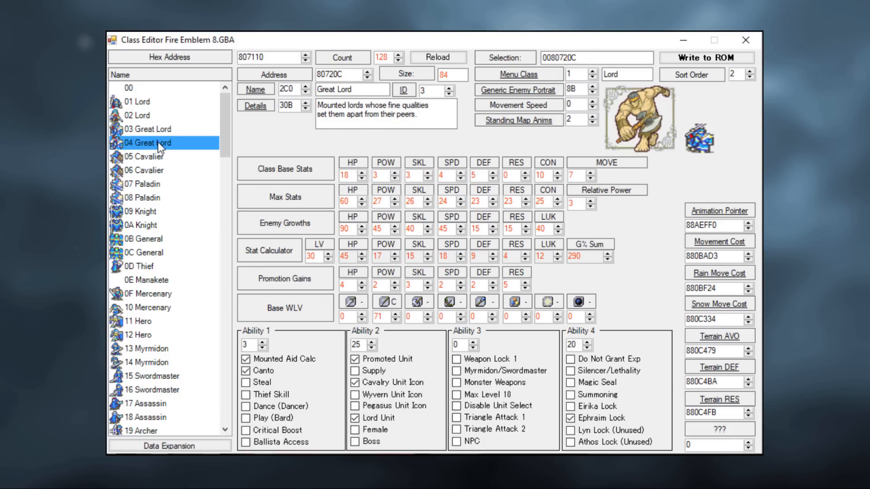
left_click(158, 158)
left_click(153, 168)
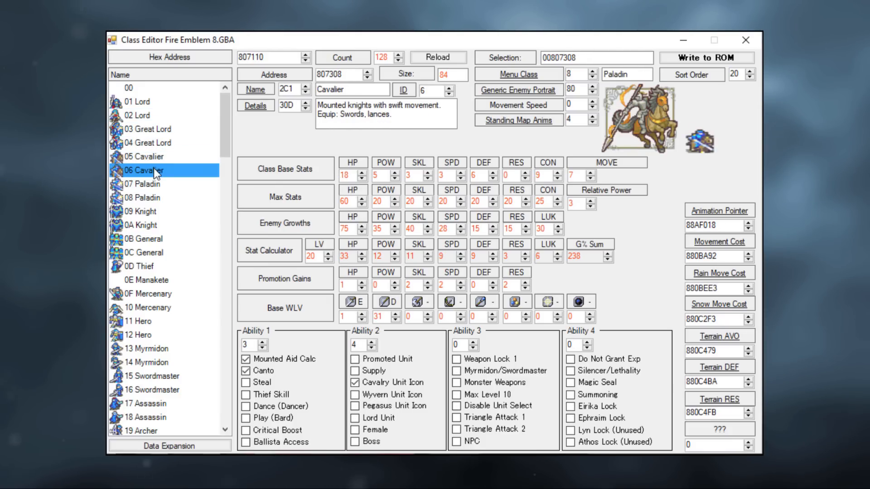
left_click(153, 186)
left_click(153, 199)
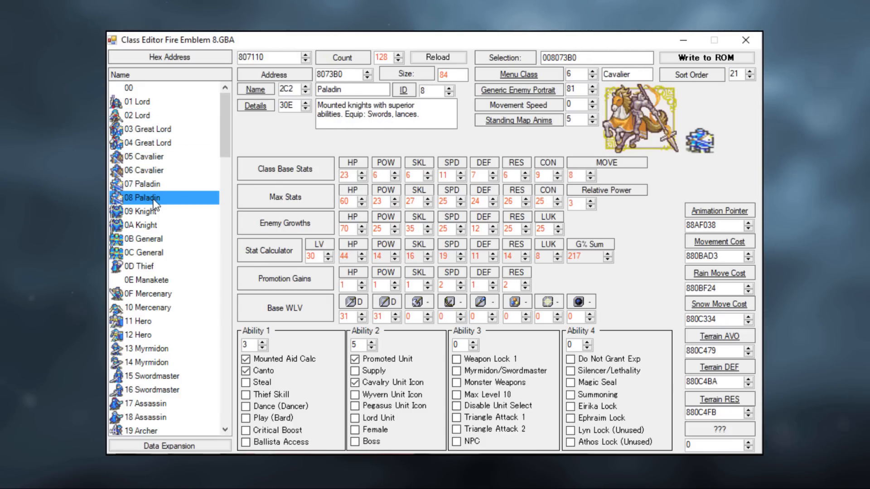
left_click(154, 212)
left_click(153, 225)
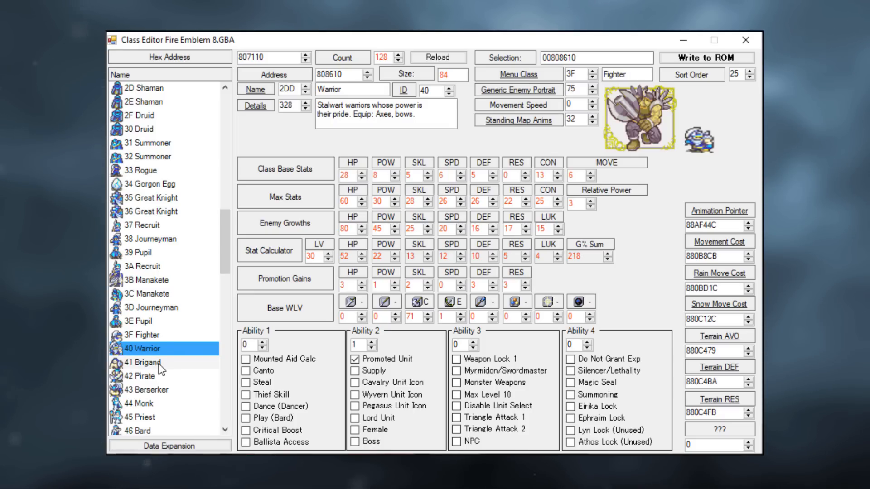
Look through the Brigand, Pirate and Berserker class entries
left_click(158, 362)
left_click(159, 377)
left_click(160, 390)
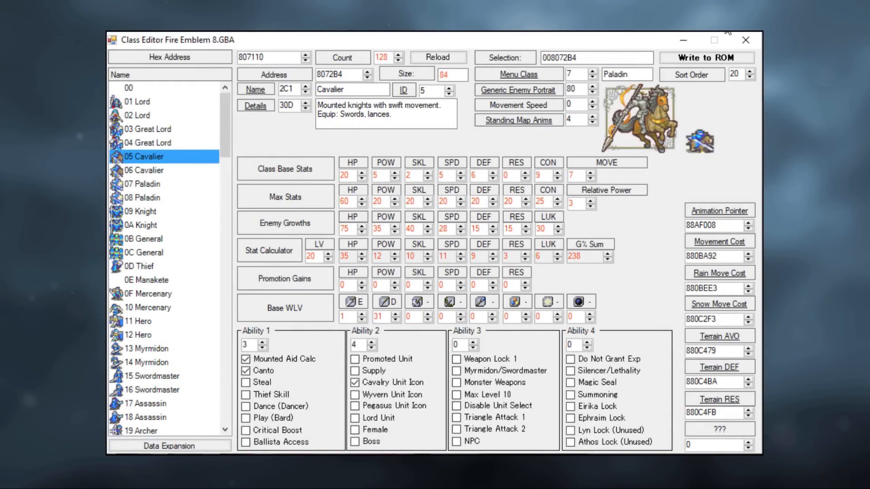
Examine the 05 Cavalier's description text and its Menu Class setting
double_click(356, 106)
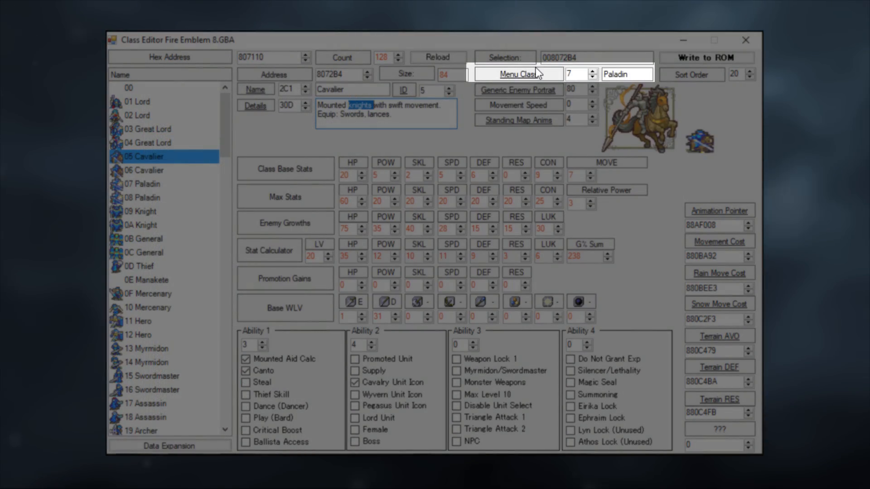
mouse_move(536, 79)
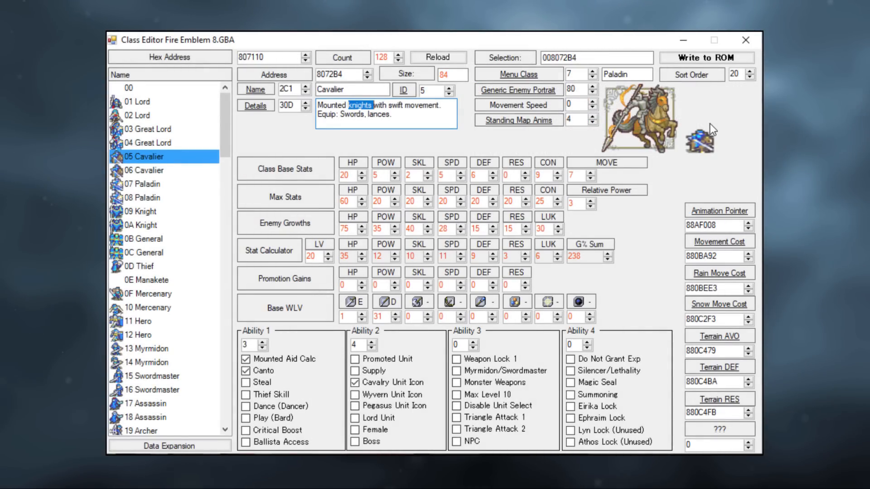
left_click(651, 78)
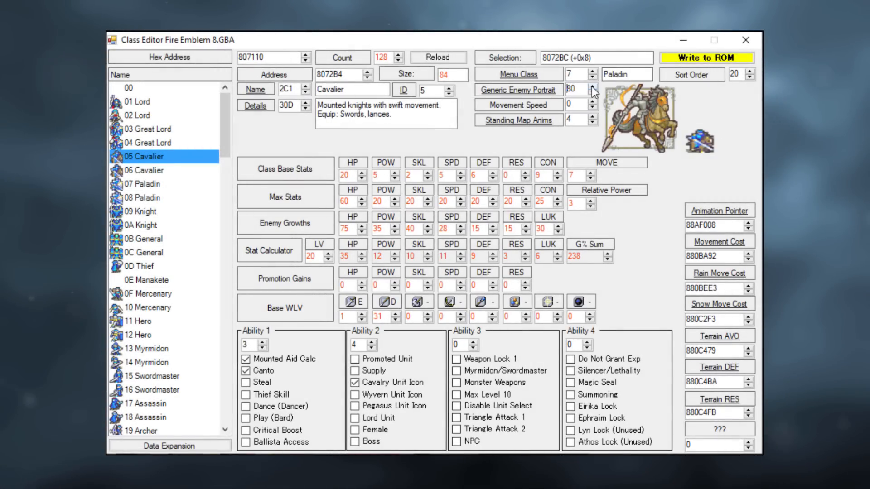
Cycle the Cavalier's Generic Enemy Portrait through other values such as 84 and return it to 80
left_click(592, 87)
left_click(592, 87)
left_click(592, 87)
left_click(592, 93)
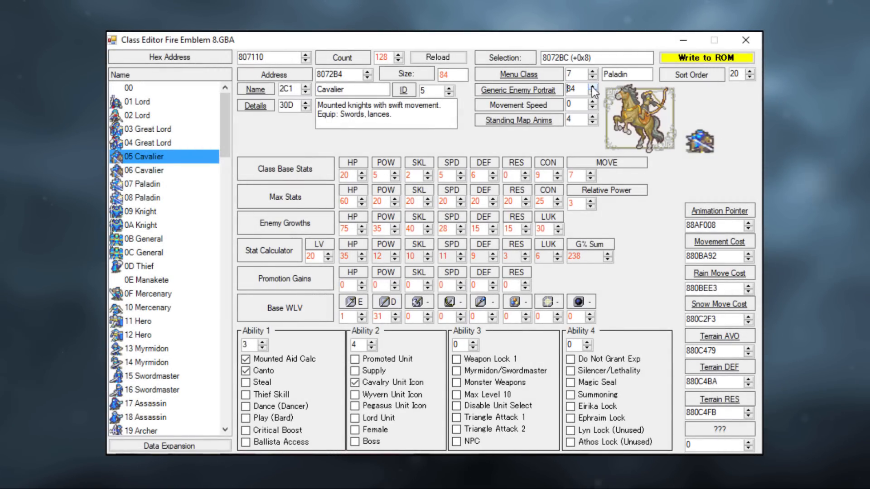
left_click(592, 92)
left_click(592, 93)
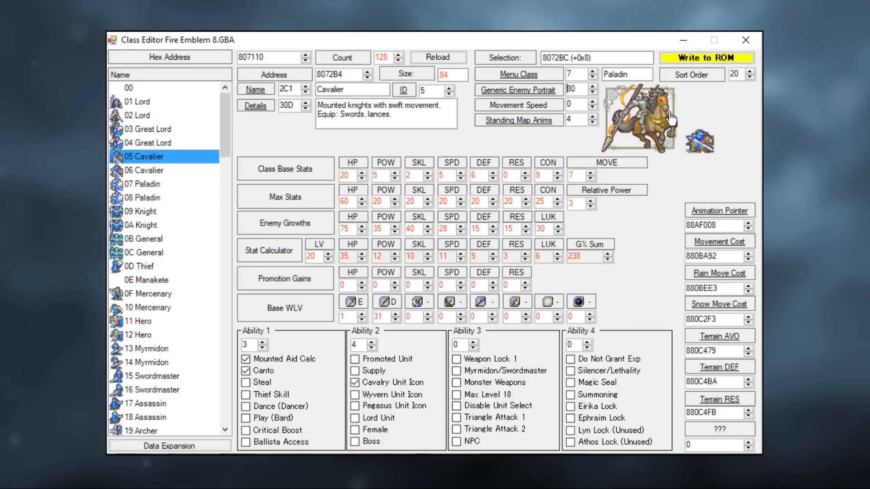
Read the explanation of the Cavalier's Movement Speed setting and check the Lord and Paladin classes for comparison
left_click(145, 102)
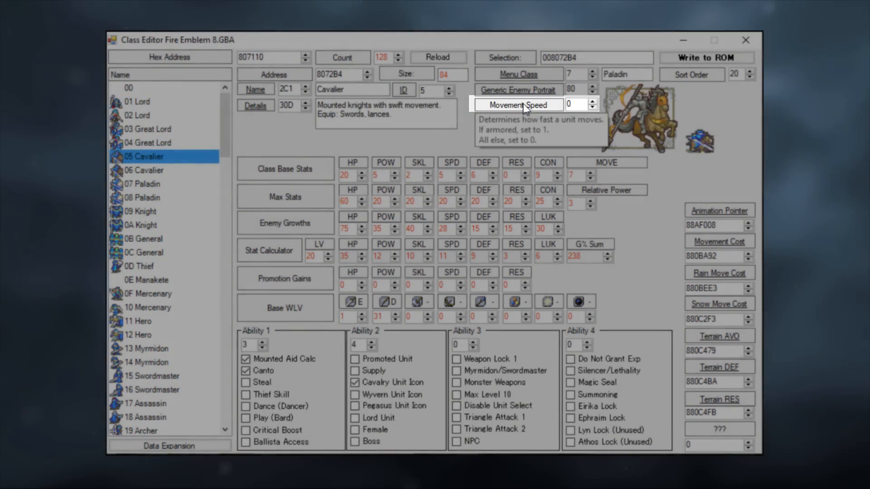
mouse_move(524, 108)
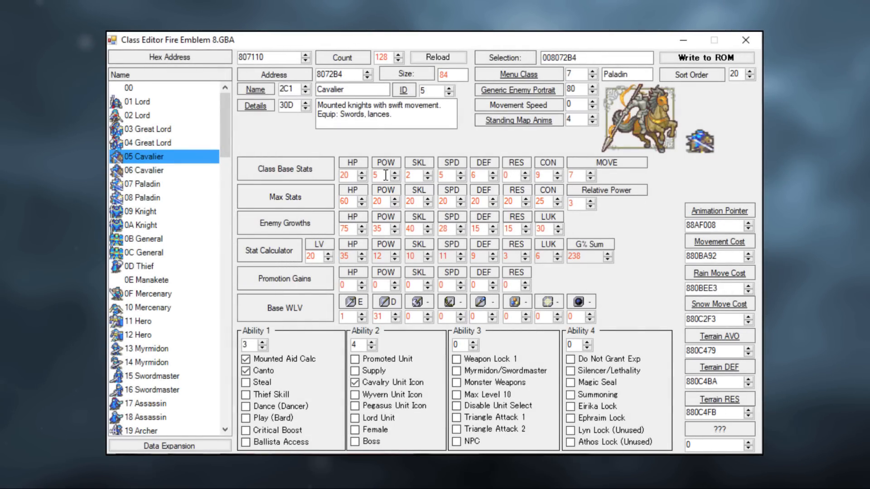
left_click(157, 184)
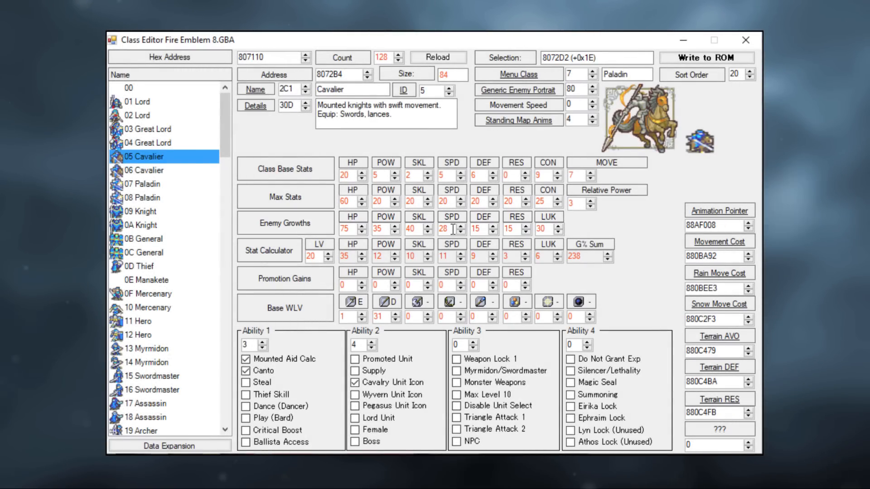
Highlight the Cavalier's enemy speed growth and preview its stats by raising the Stat Calculator level up to 20
left_click_drag(455, 229, 418, 231)
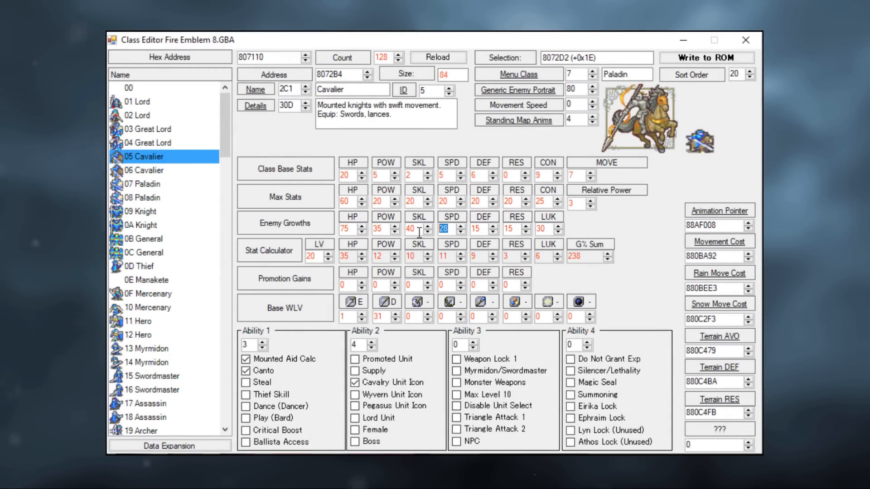
type("38")
left_click(329, 254)
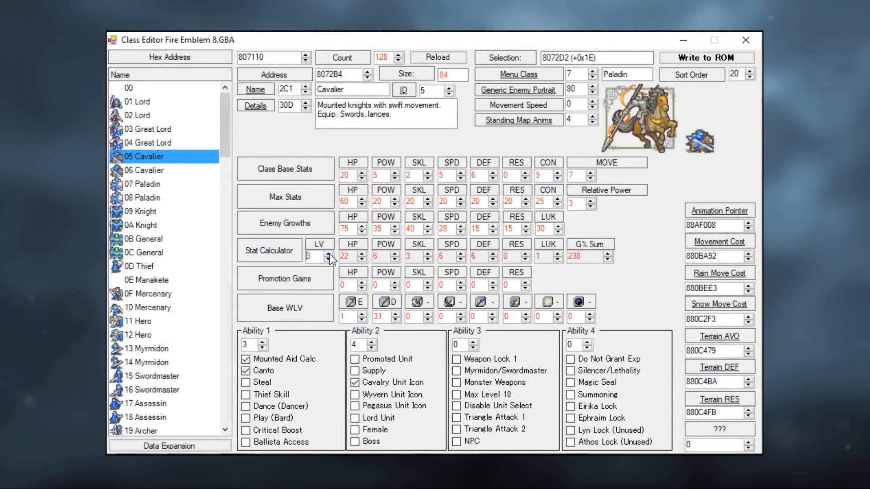
left_click(329, 253)
left_click(330, 254)
left_click(330, 253)
left_click(328, 253)
left_click(328, 254)
left_click(328, 254)
left_click(330, 254)
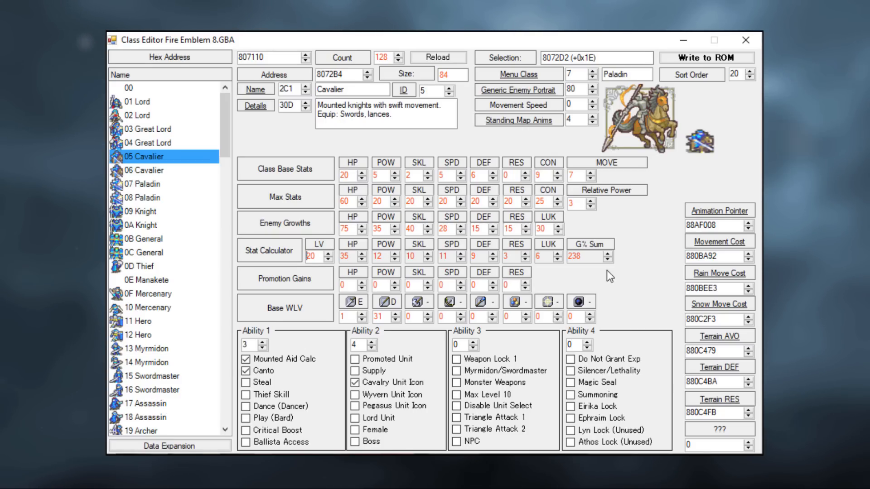
Compare the 06 Cavalier with the 05 Cavalier and review the ability options such as Mounted Aid Calc
left_click(159, 170)
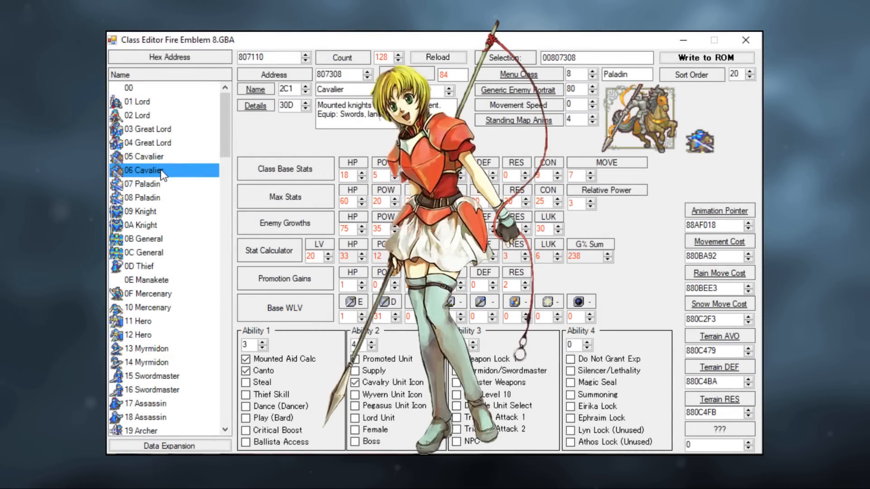
key("Up")
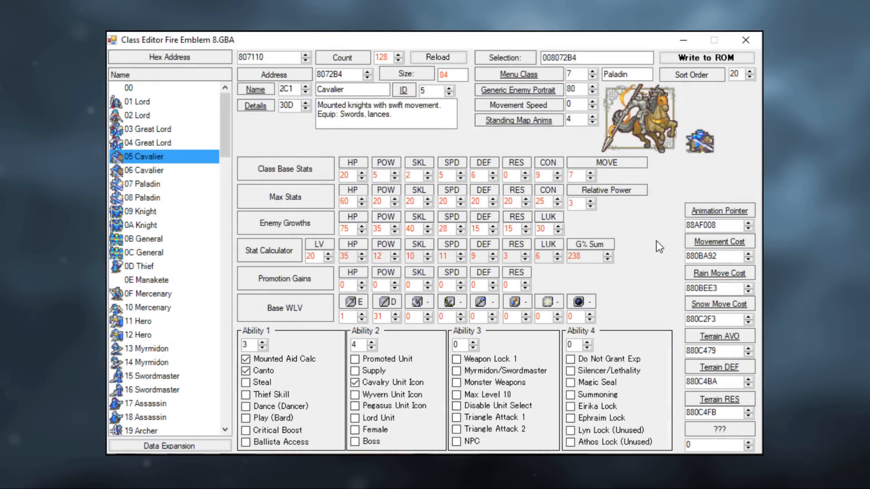
mouse_move(297, 359)
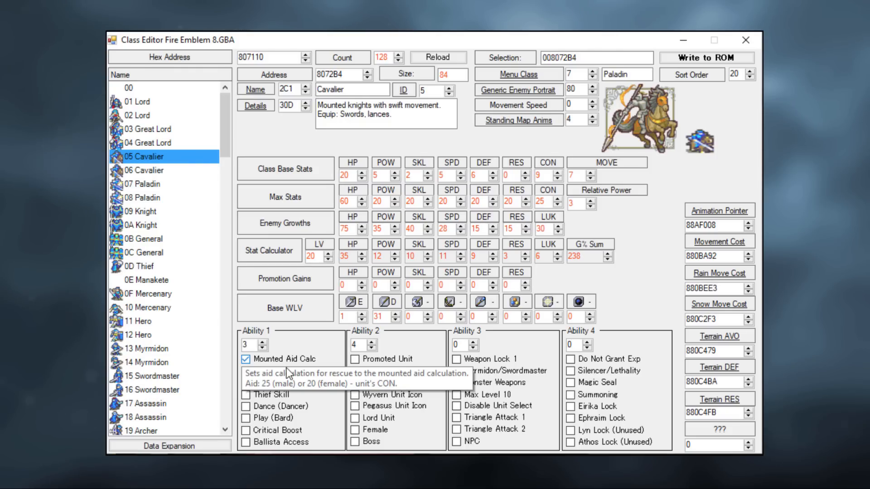
mouse_move(377, 436)
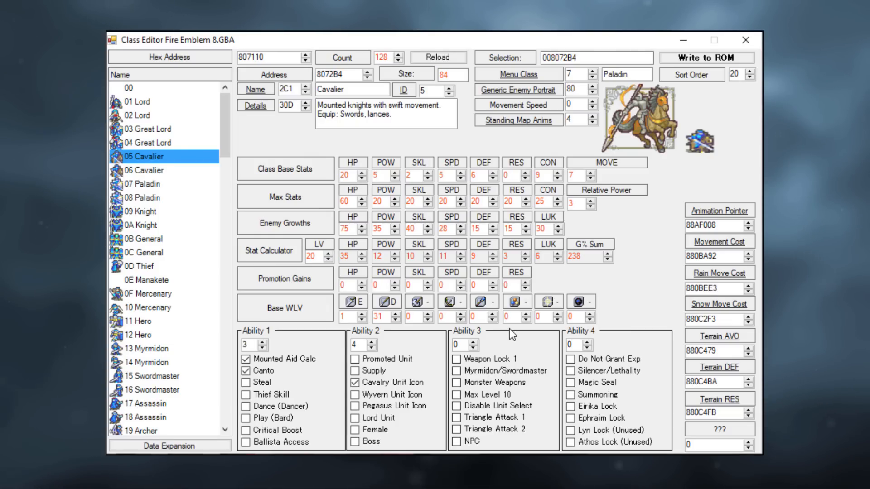
left_click(491, 372)
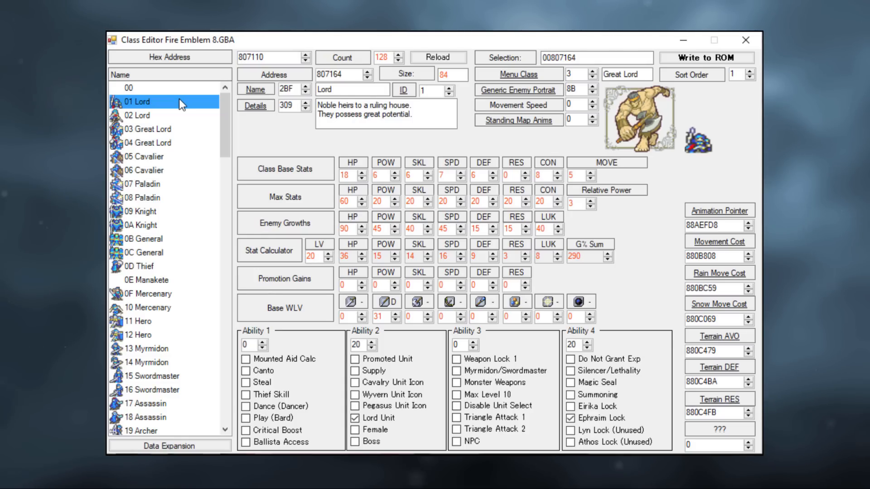
Expand the class list to 255 entries, accepting the extension warning and reallocating and repointing the data
left_click_drag(224, 149, 204, 415)
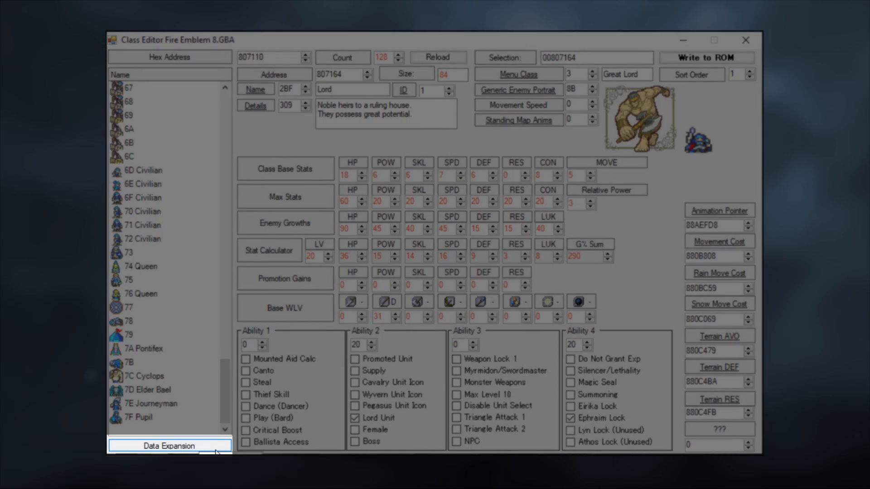
left_click(169, 446)
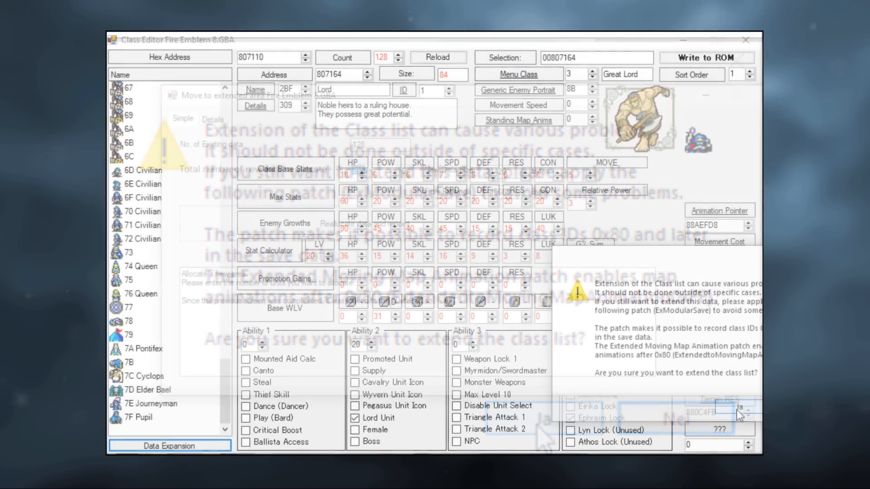
left_click(736, 409)
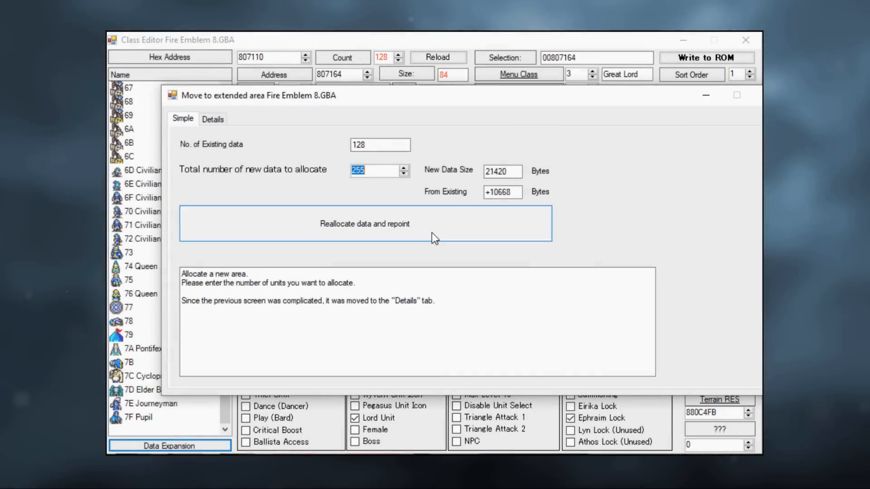
left_click(433, 236)
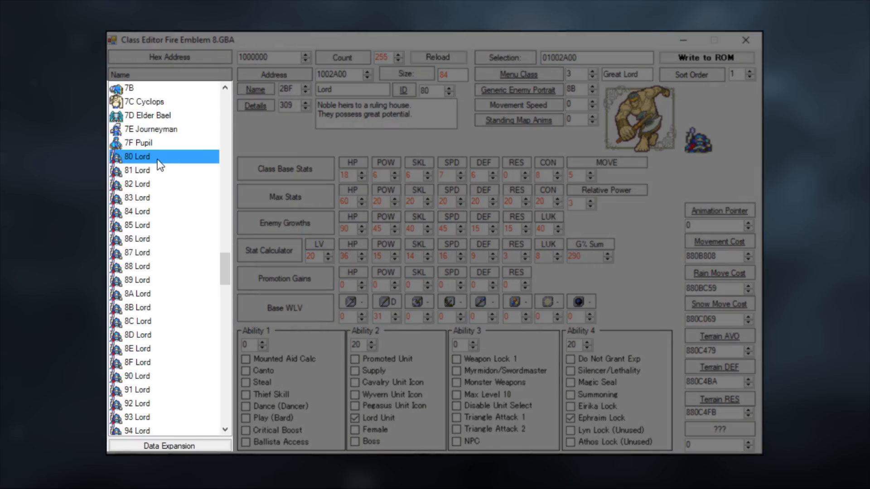
Check the newly added Lord class entries from slot 80 onward
left_click(161, 170)
left_click(153, 158)
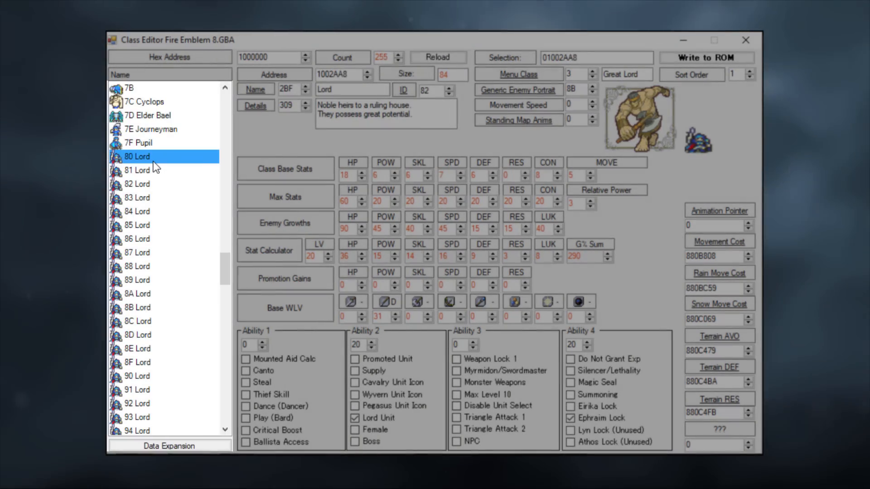
left_click_drag(224, 264, 225, 265)
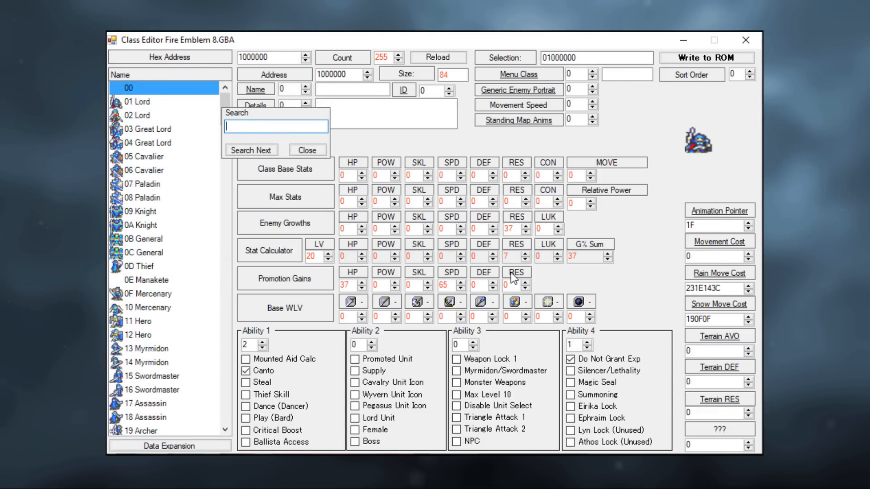
Search the class list for "general" and copy the data of class 0B General
type("general")
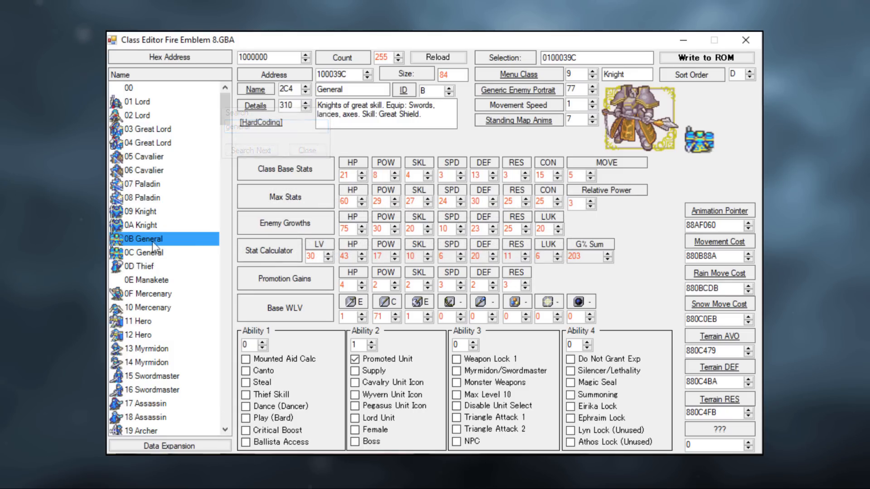
right_click(152, 240)
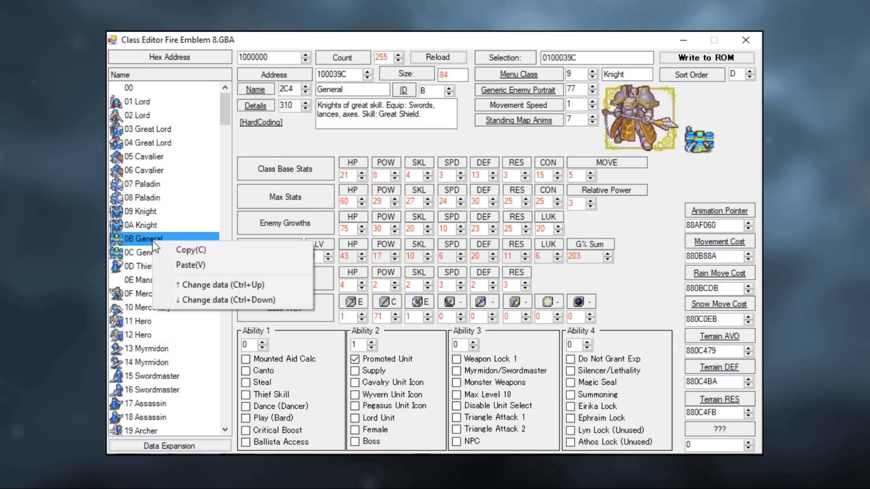
left_click(180, 249)
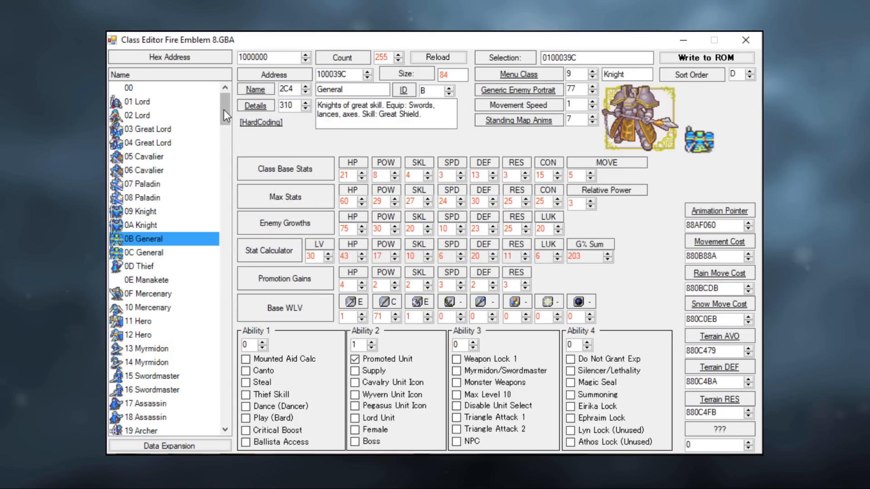
Paste the copied General data over the 80 Lord class entry and accept overwriting it with the clipboard data
left_click_drag(224, 110, 212, 271)
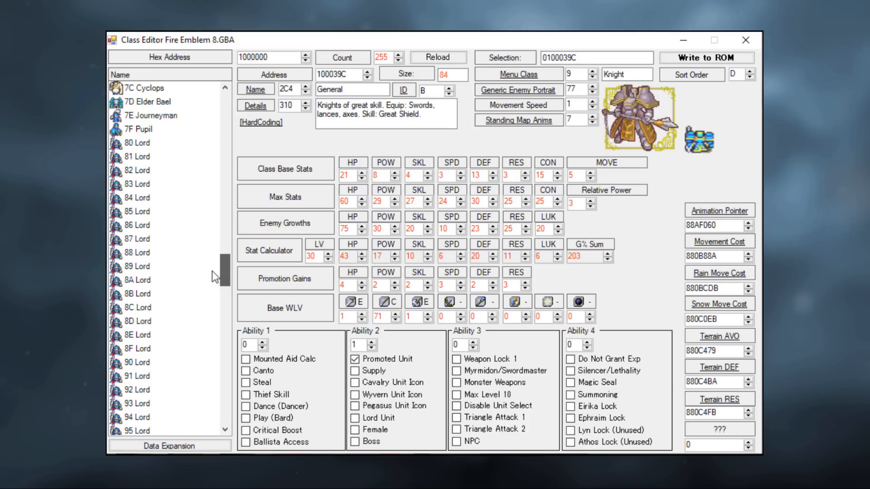
left_click(155, 144)
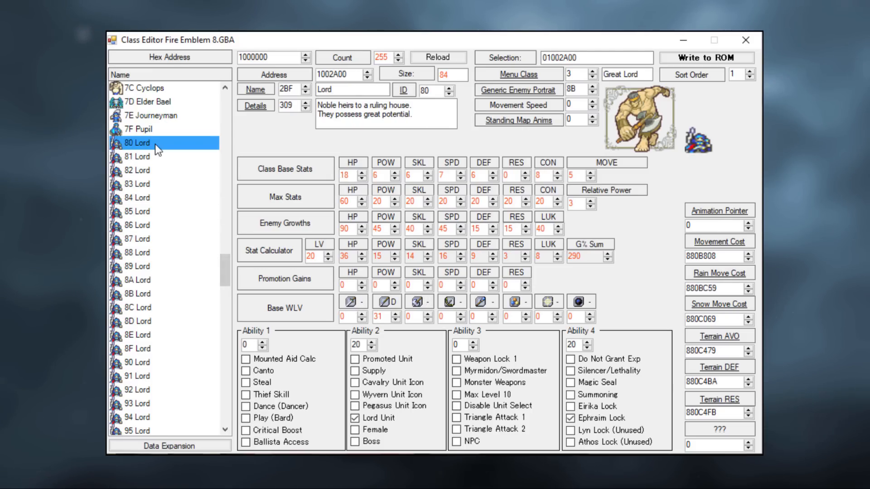
right_click(157, 144)
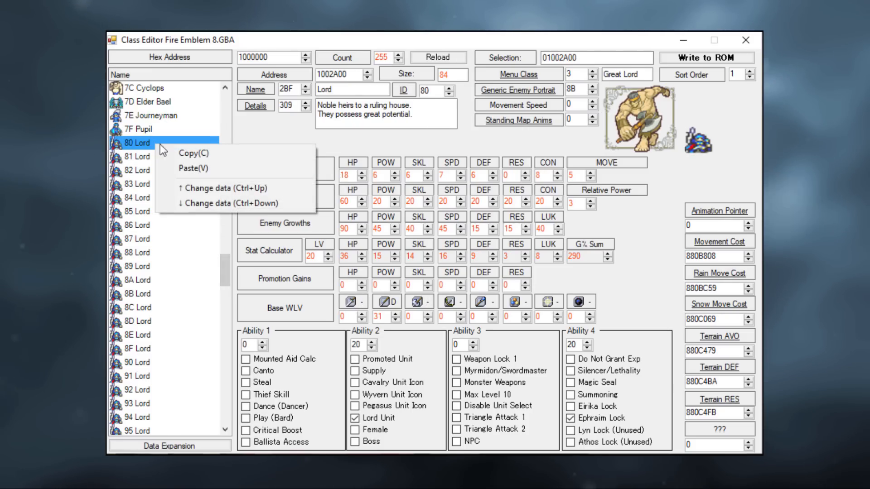
left_click(195, 168)
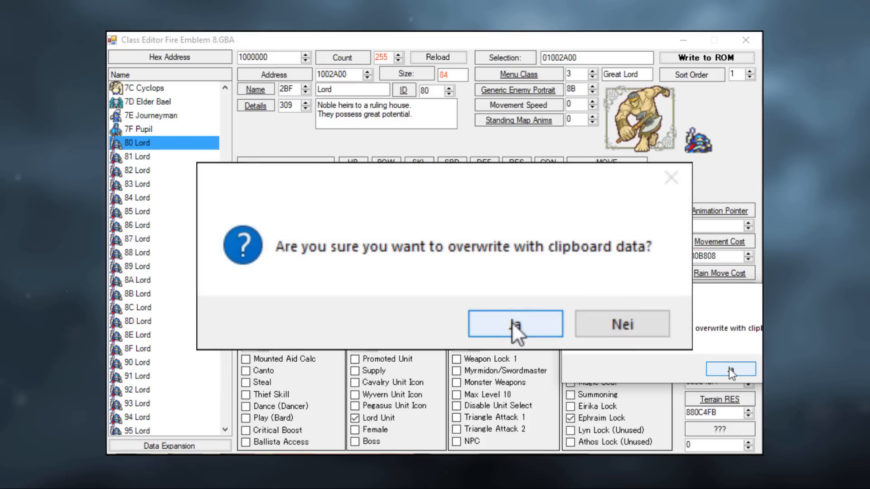
left_click(499, 320)
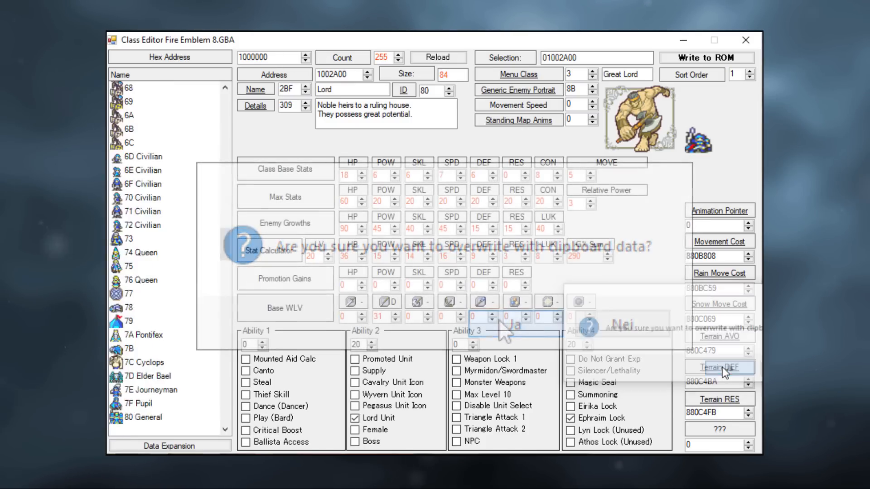
scroll(173, 181, "up", 2)
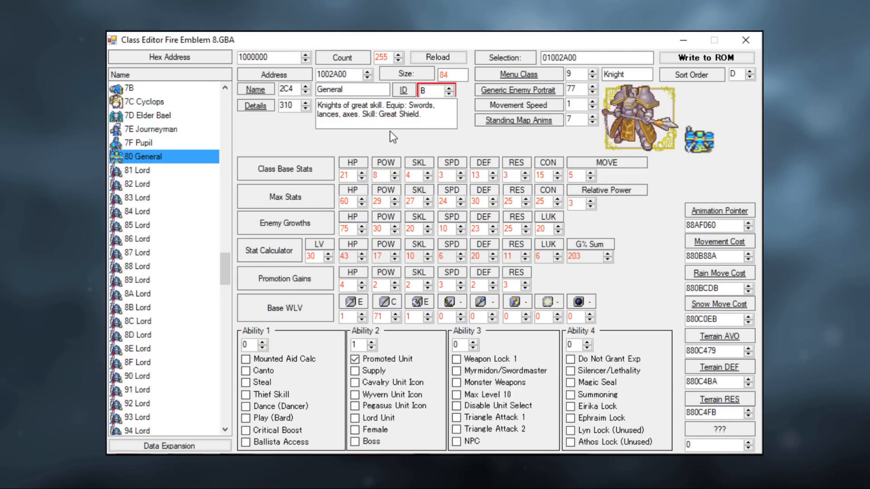
Open the text entry of class 80's name and expand the text list to 4096 entries, reallocating and repointing the data
double_click(332, 89)
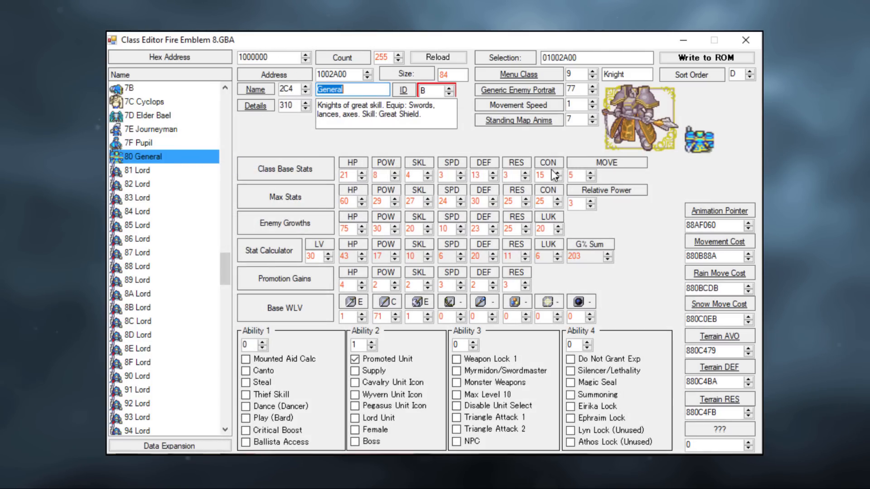
double_click(358, 89)
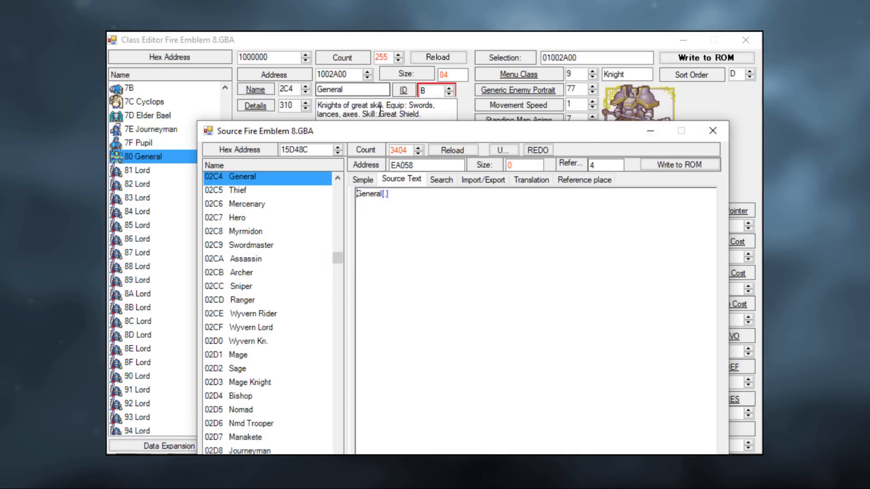
left_click(441, 179)
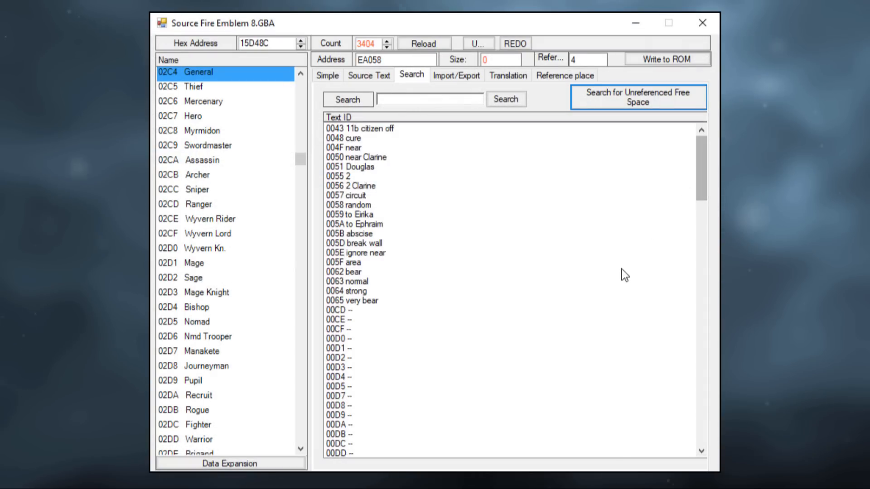
left_click(243, 463)
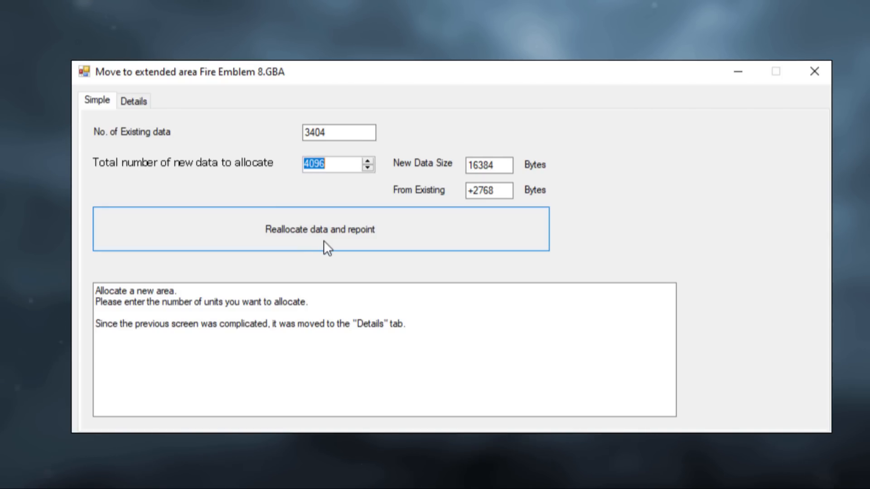
left_click(324, 241)
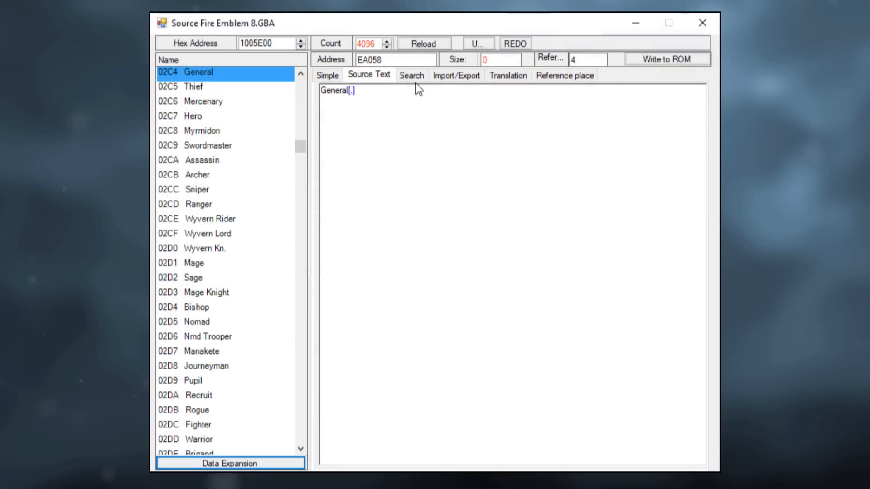
Find the unreferenced text entry 0D4C, write "Halberdier" into it, save it to the ROM and assign it as the class name
left_click(412, 77)
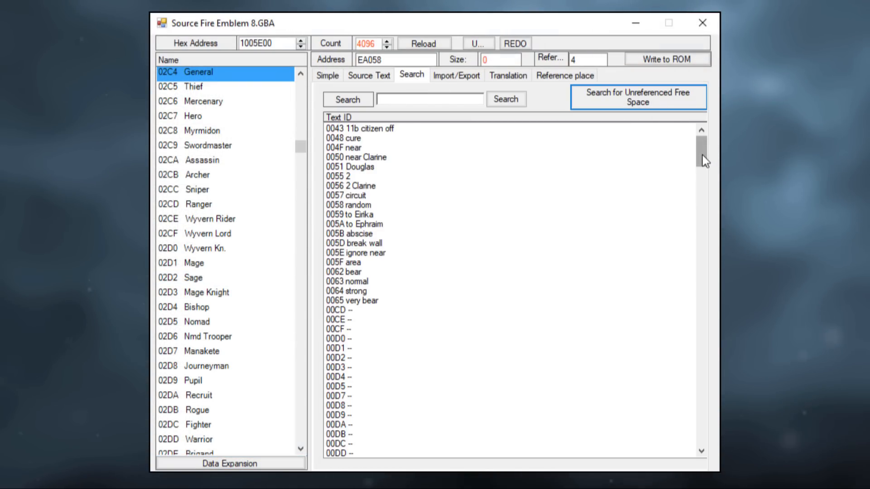
left_click_drag(703, 161, 682, 283)
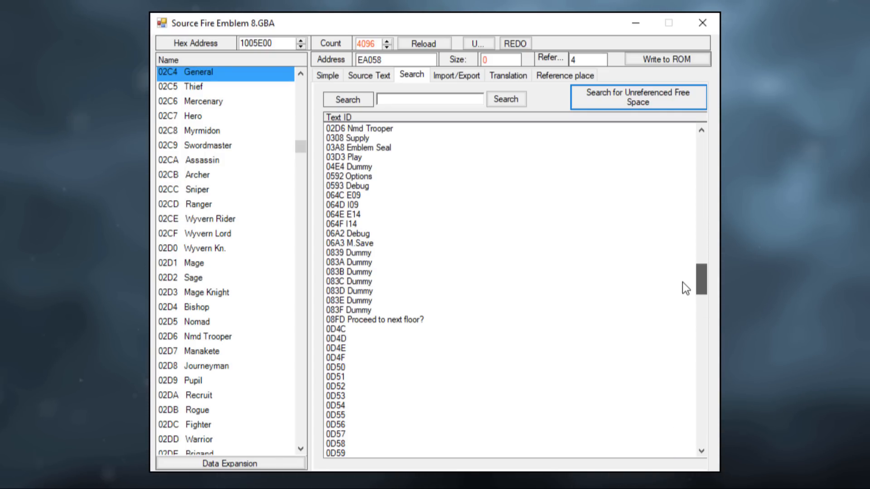
double_click(347, 330)
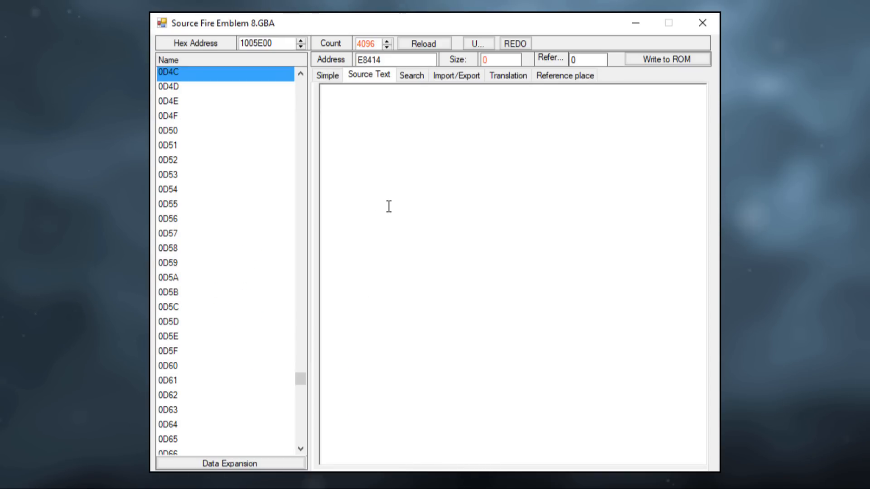
type("Halberdier")
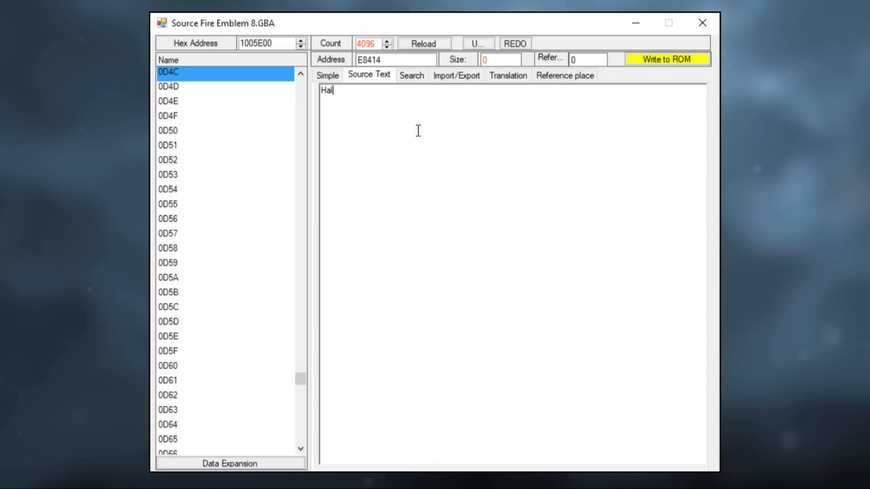
left_click(687, 63)
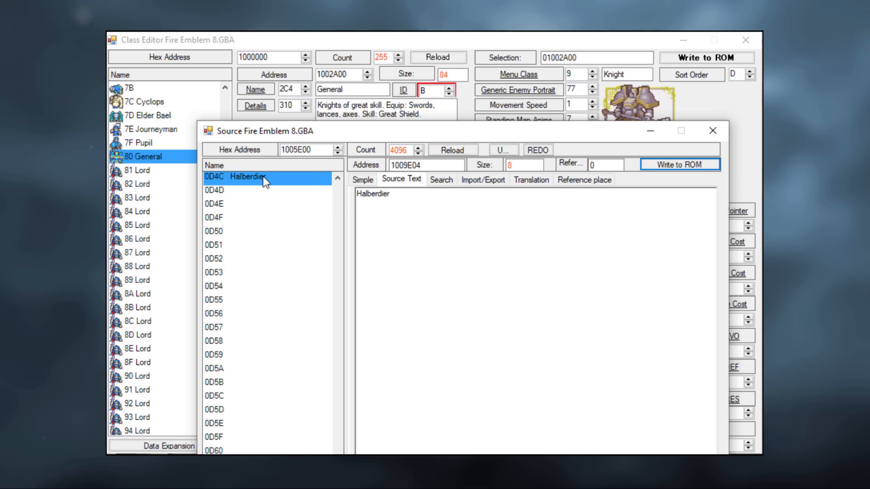
double_click(263, 176)
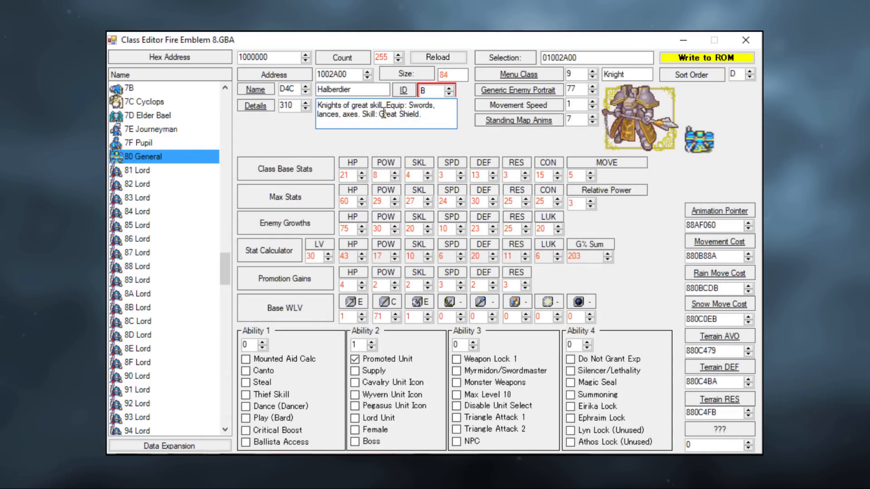
Give the class details an unused text entry, D4D, reading "Soldiers of great skill. Equip: lances, axes." and write it to the ROM
double_click(383, 114)
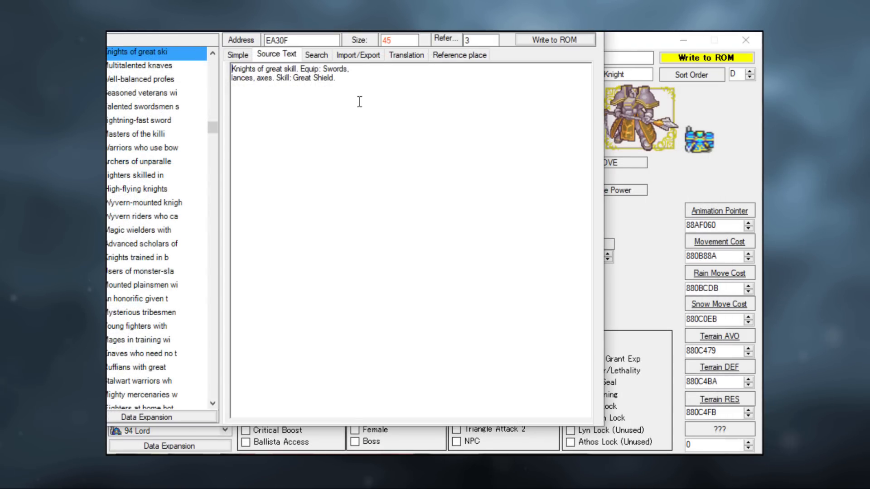
left_click(316, 55)
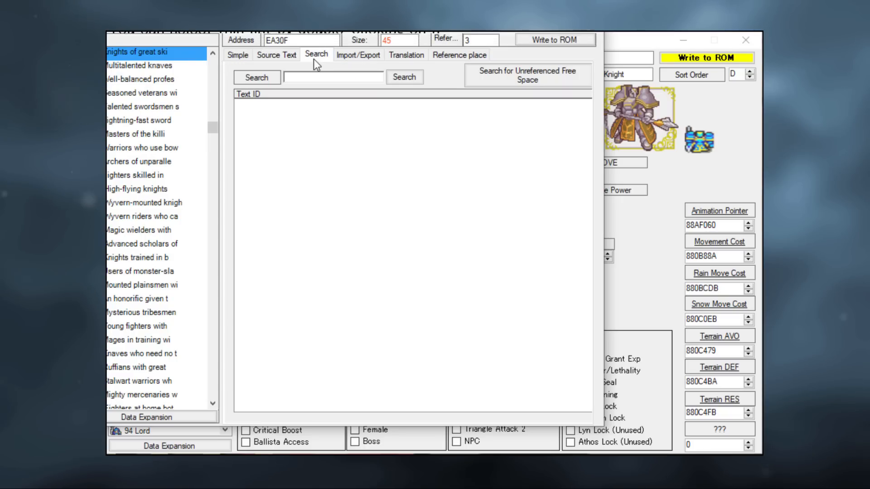
left_click(537, 78)
left_click_drag(588, 124, 580, 203)
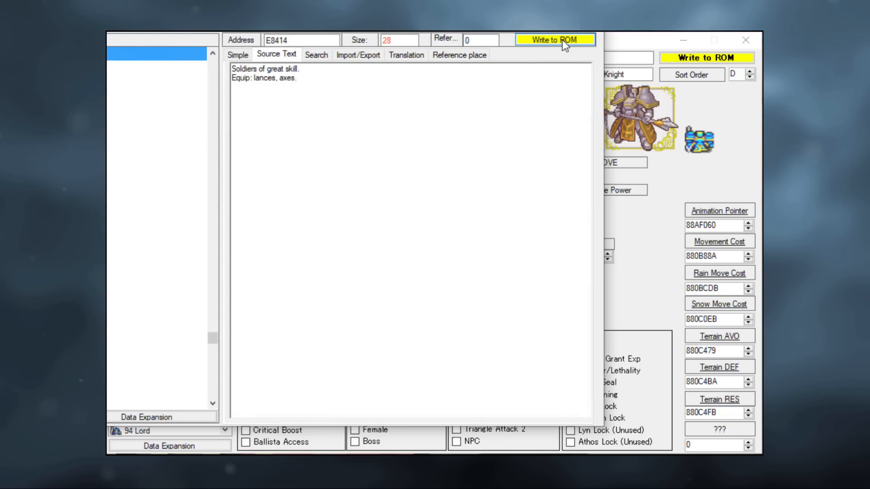
left_click(561, 39)
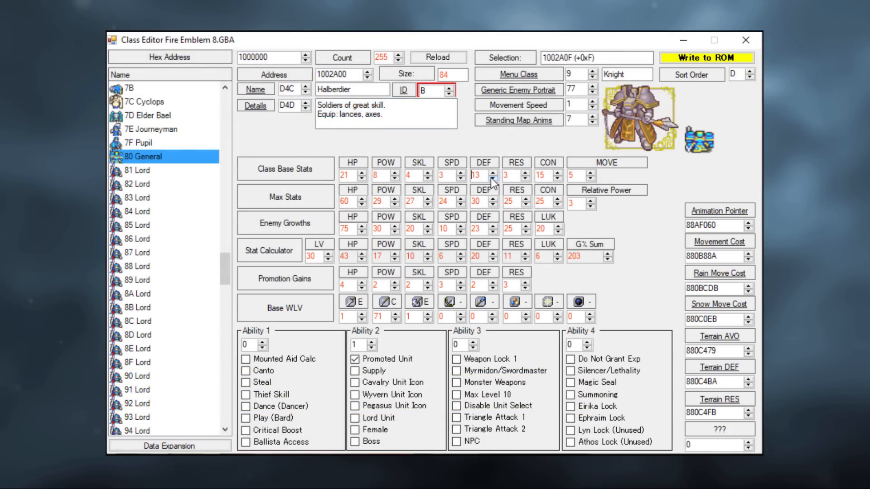
Set the new class's base DEF to 8 and base SPD to 7
left_click(493, 178)
left_click(493, 179)
left_click(493, 179)
left_click(493, 179)
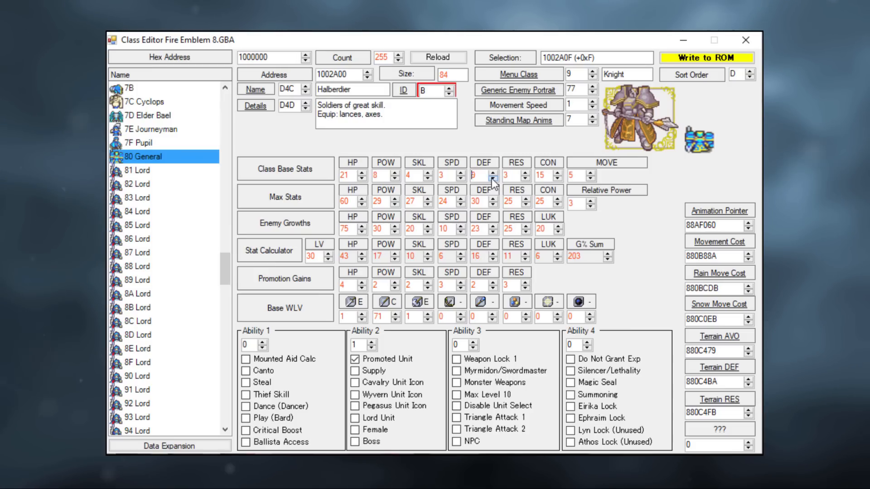
left_click(460, 172)
left_click(460, 173)
left_click(460, 173)
left_click(460, 173)
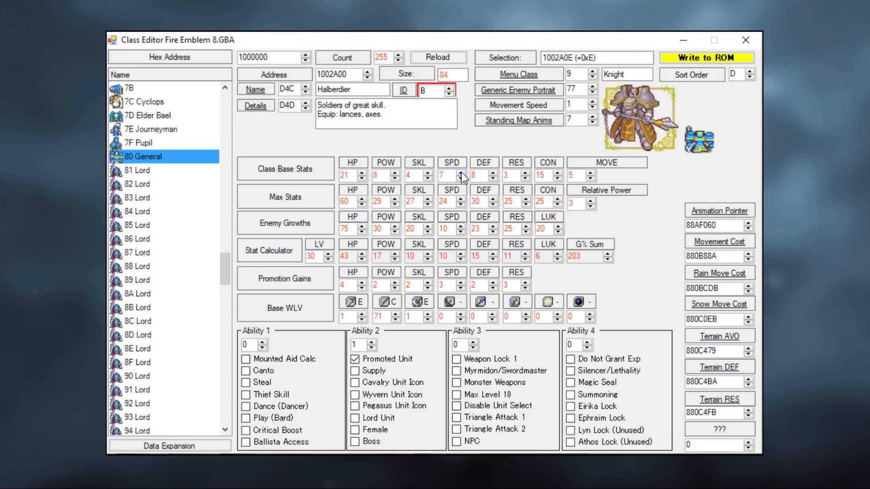
Set the new class's base SKL to 9, base POW to 5 and base HP to 18
left_click(427, 173)
left_click(427, 172)
left_click(428, 173)
left_click(427, 173)
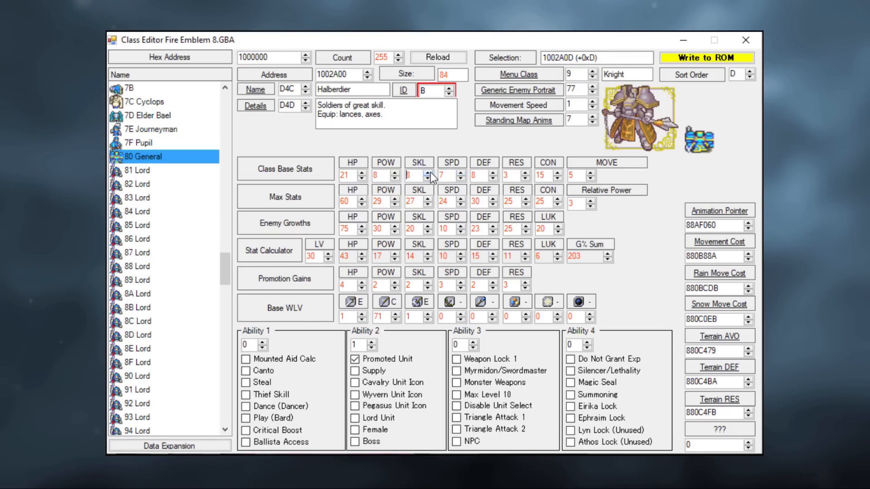
left_click(428, 173)
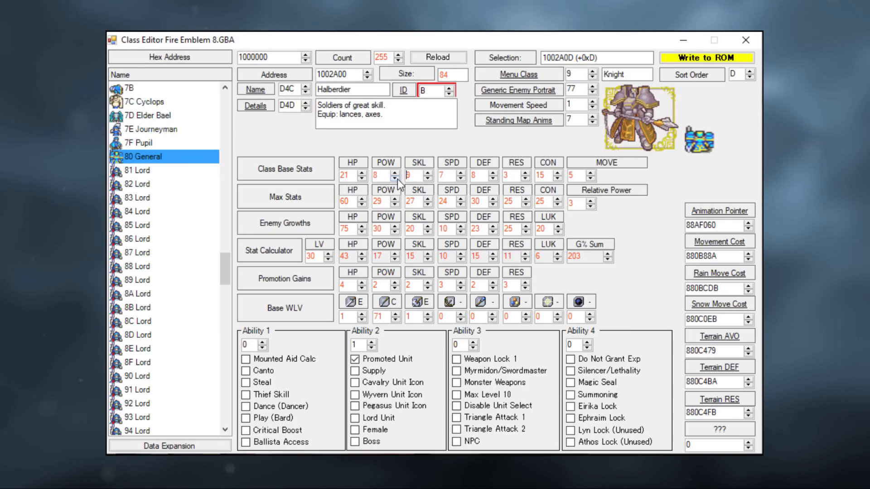
left_click(395, 178)
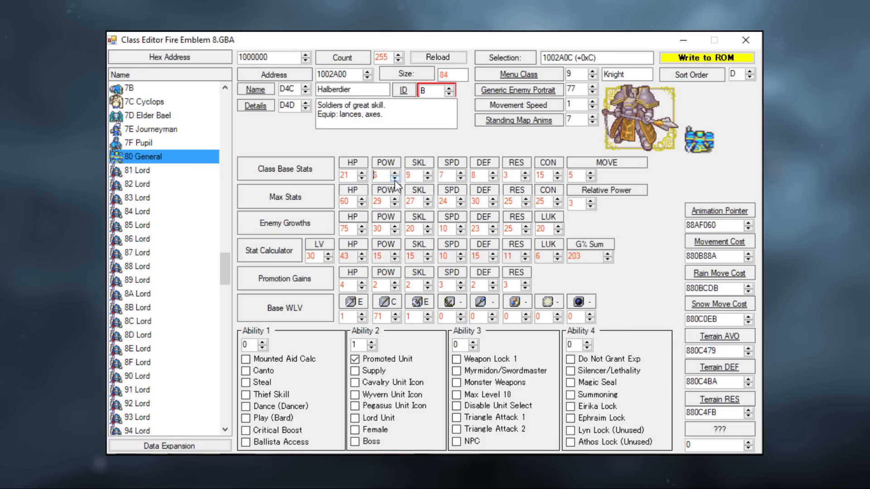
left_click(395, 178)
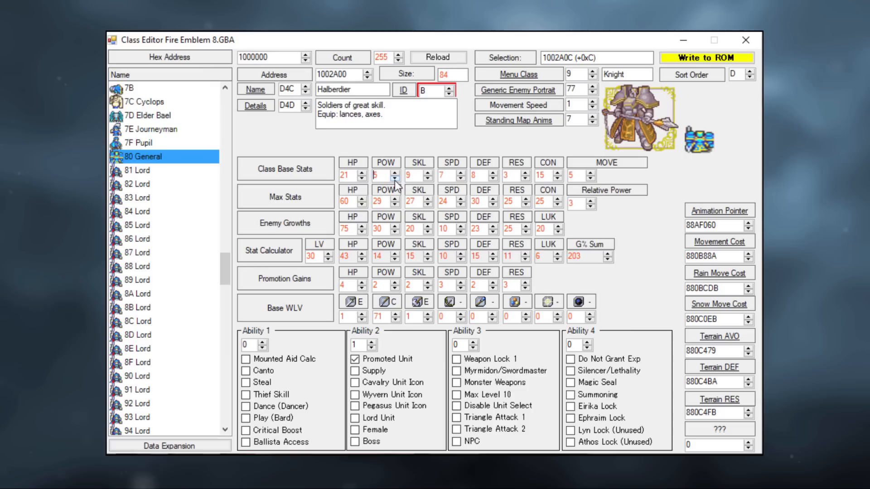
left_click(362, 178)
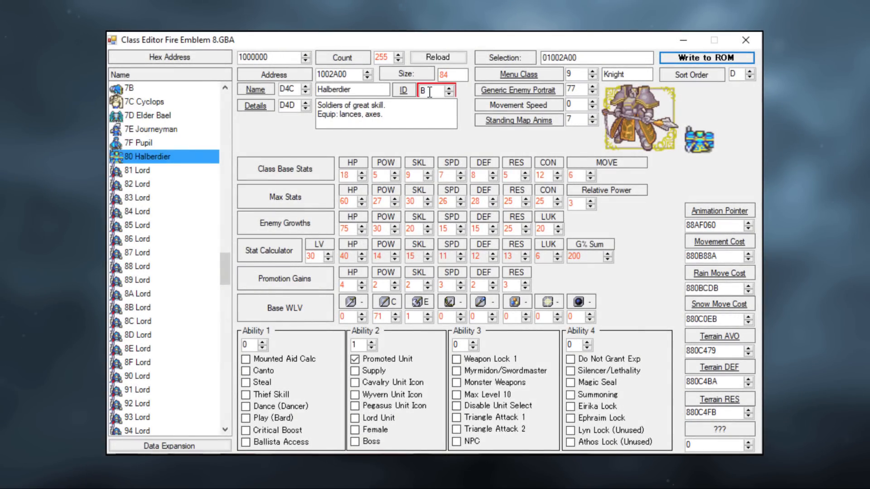
Set the Halberdier's class ID to 80 and write the class to the ROM
left_click(429, 92)
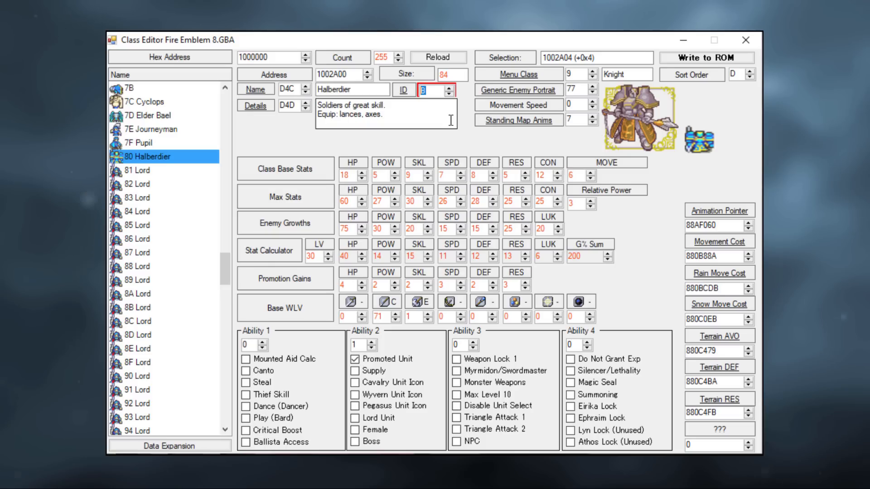
mouse_move(407, 97)
type("80")
left_click(706, 58)
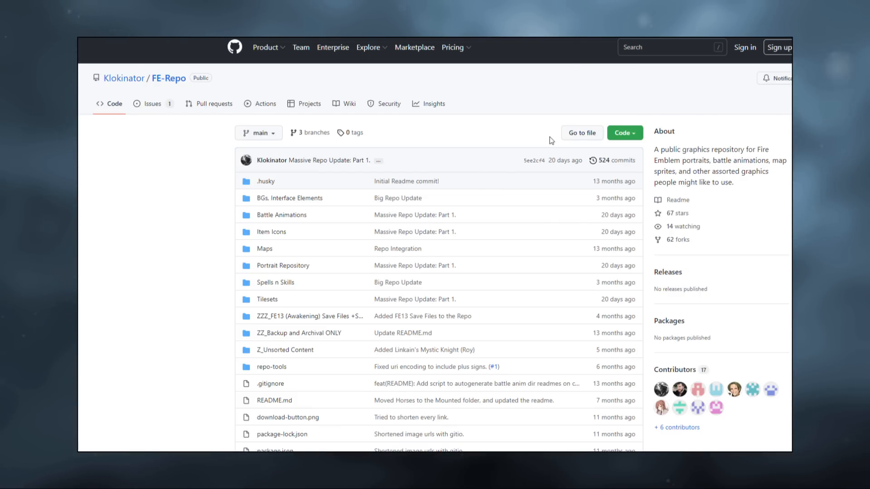
Open the repository's Battle Animations folder and its Infantry - (Lnc) Soldiers, Halberdiers subfolder
left_click(281, 216)
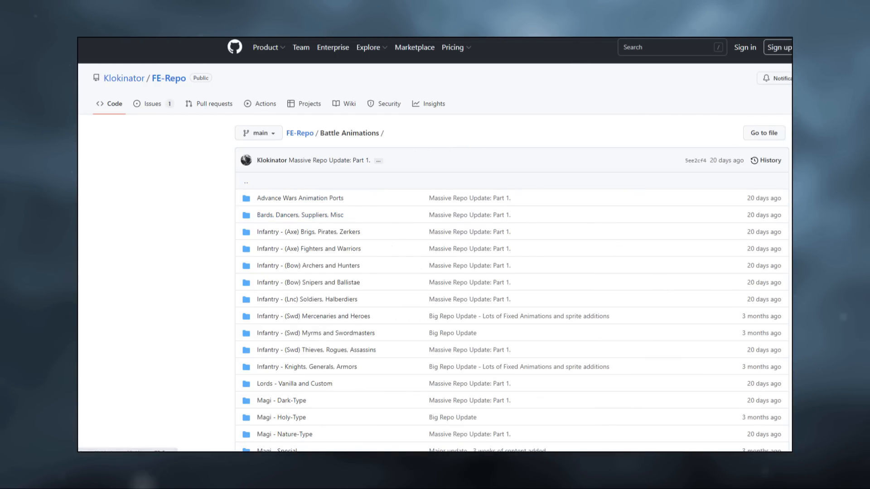
scroll(512, 272, "down", 3)
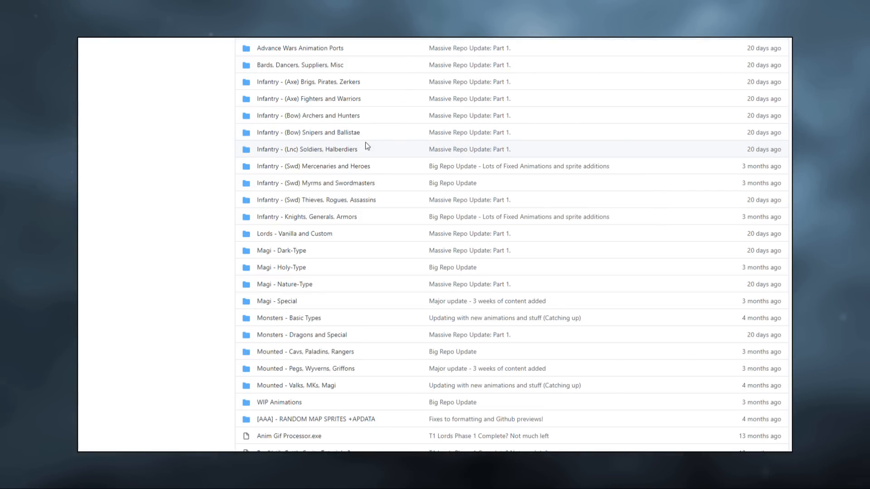
left_click(315, 154)
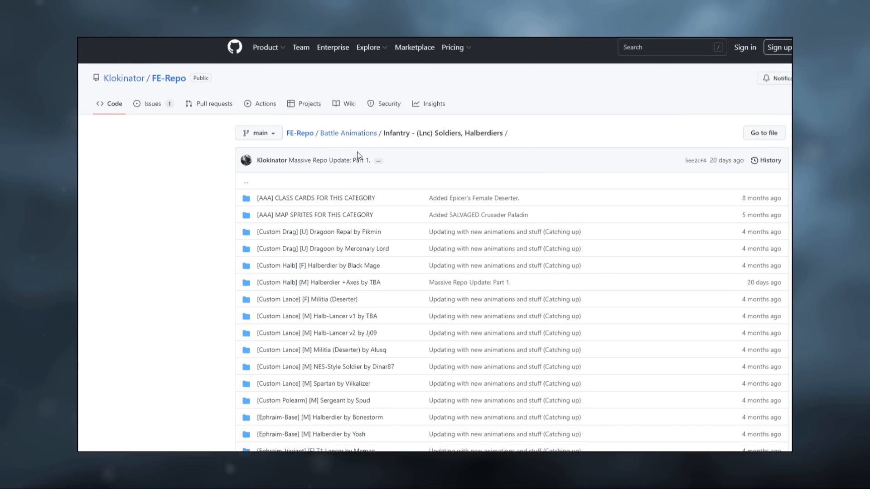
Browse the lance infantry folder list and its README animation previews for a suitable Halberdier battle animation
scroll(358, 155, "down", 1)
scroll(610, 167, "down", 1)
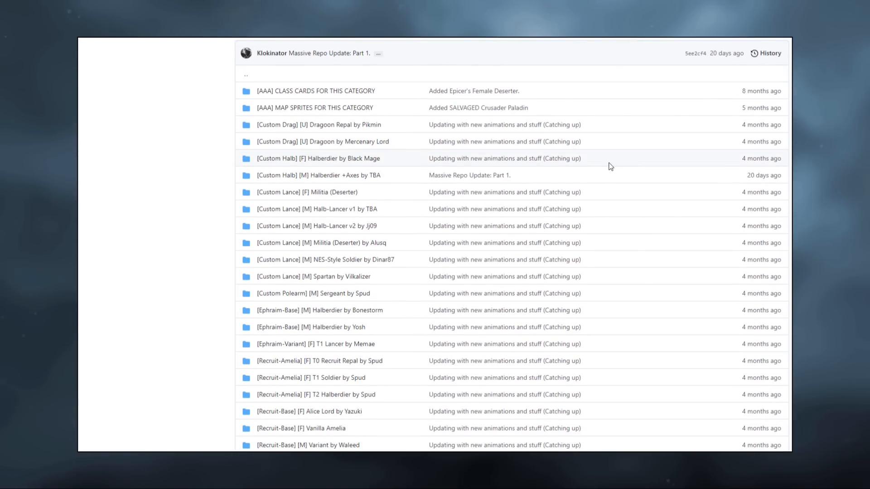
scroll(512, 245, "down", 14)
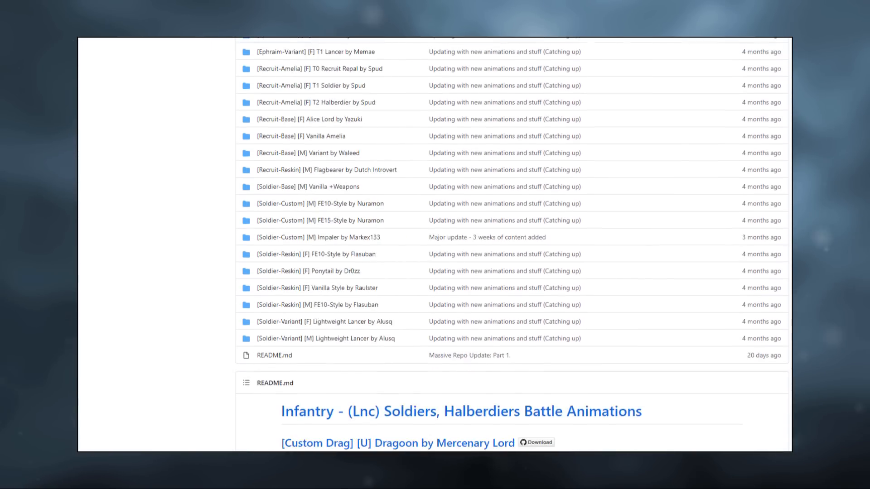
scroll(692, 132, "down", 3)
scroll(692, 133, "up", 1)
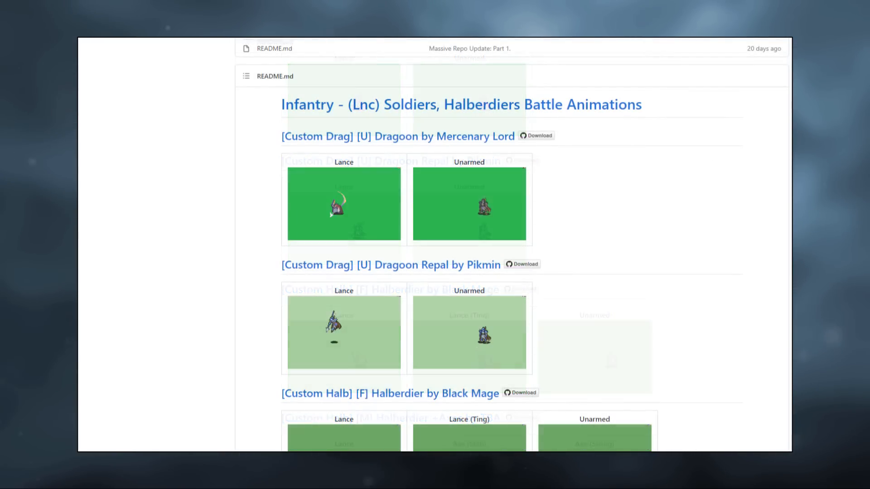
scroll(512, 263, "down", 5)
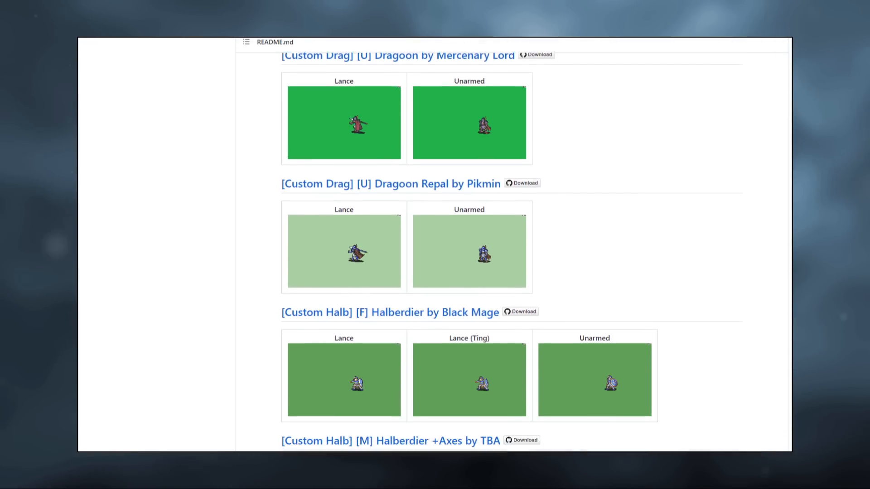
scroll(512, 263, "down", 5)
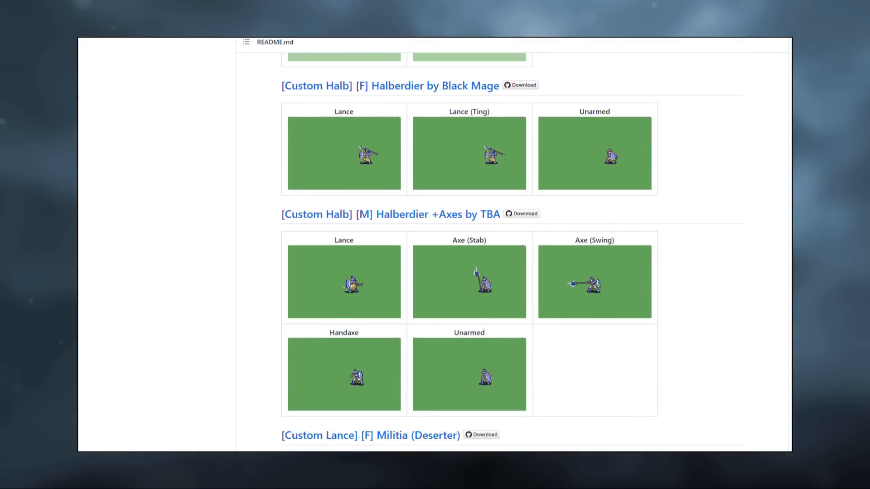
scroll(511, 263, "down", 5)
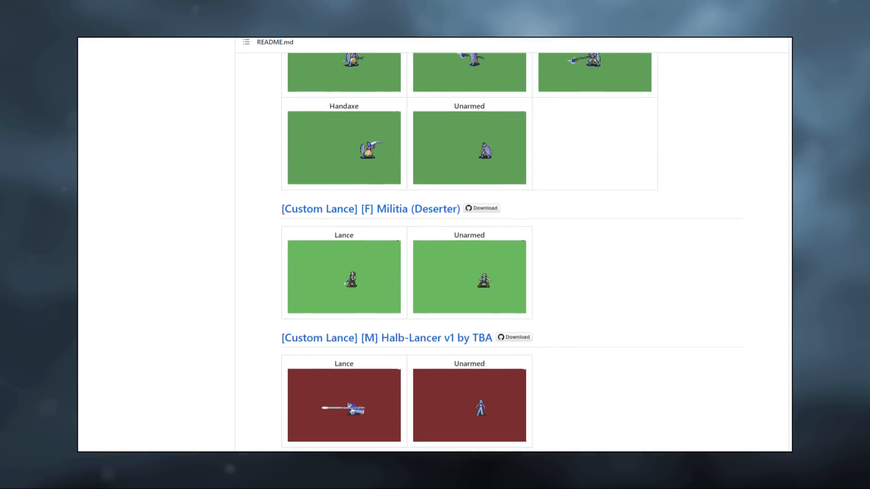
scroll(512, 263, "down", 5)
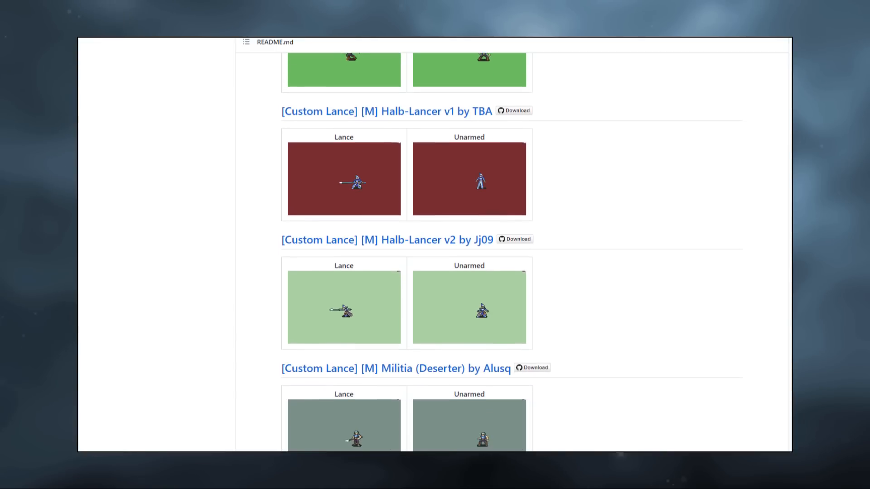
scroll(512, 262, "down", 5)
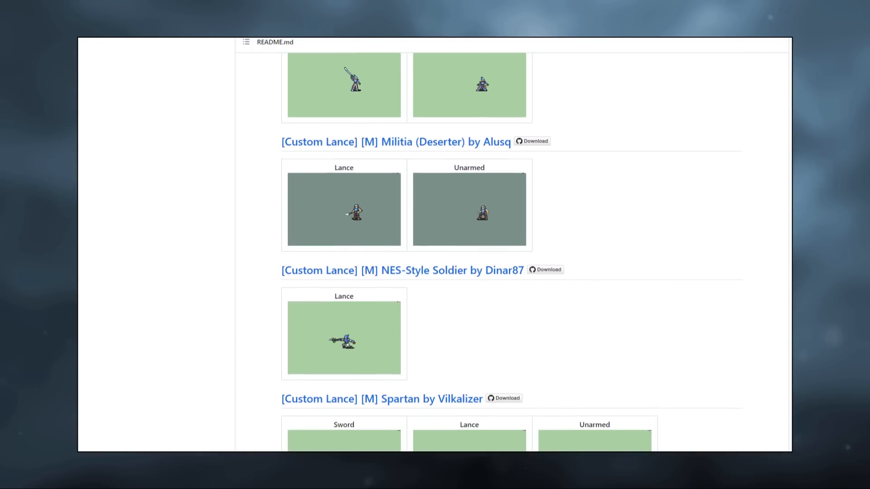
scroll(512, 263, "down", 5)
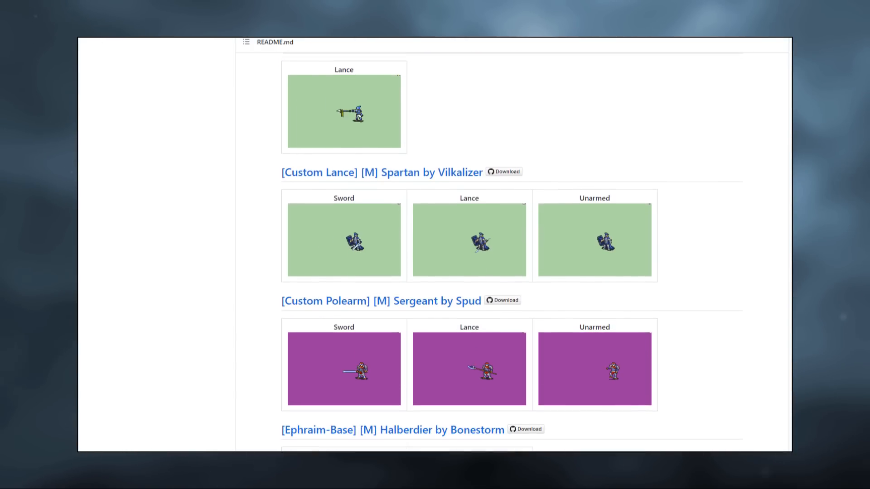
scroll(512, 263, "down", 5)
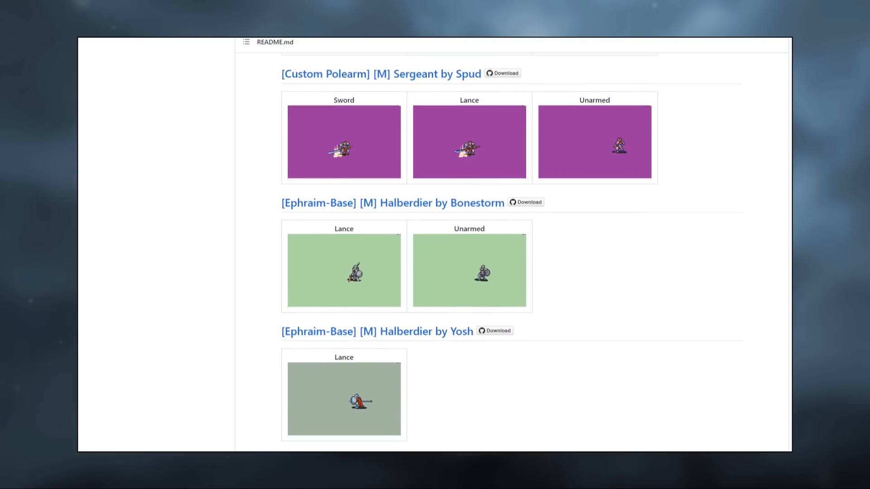
scroll(512, 263, "down", 5)
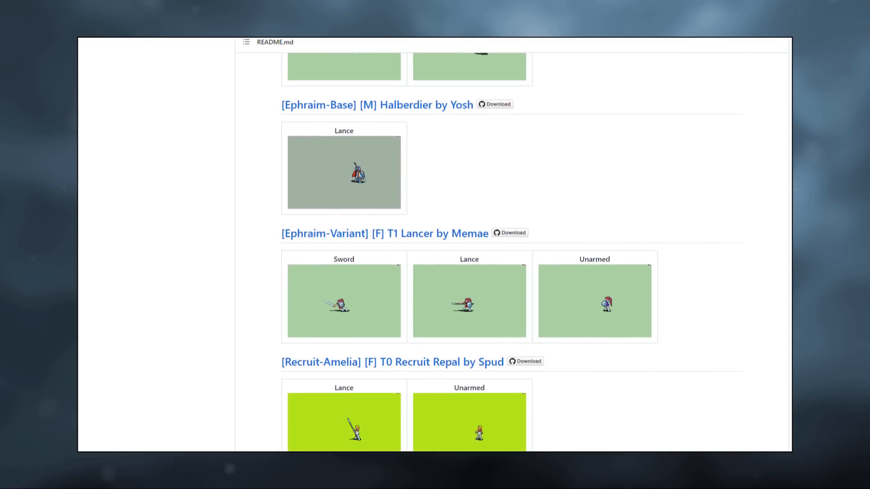
scroll(512, 263, "down", 5)
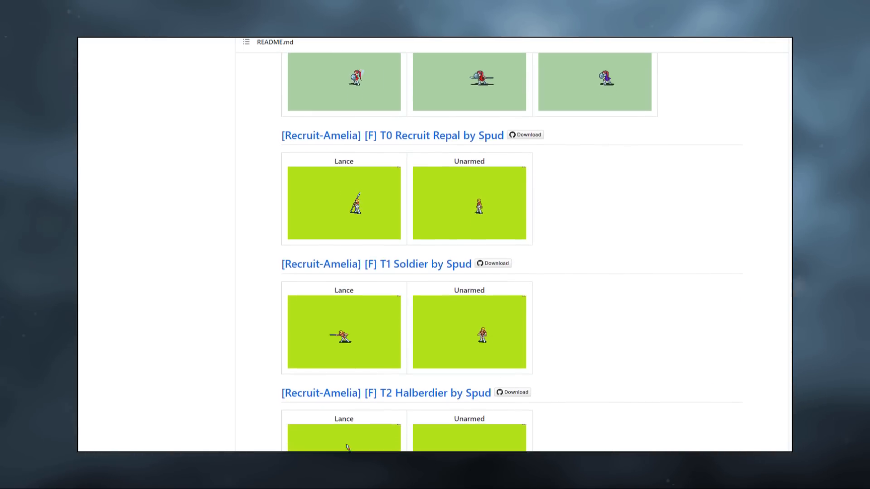
scroll(512, 263, "down", 1)
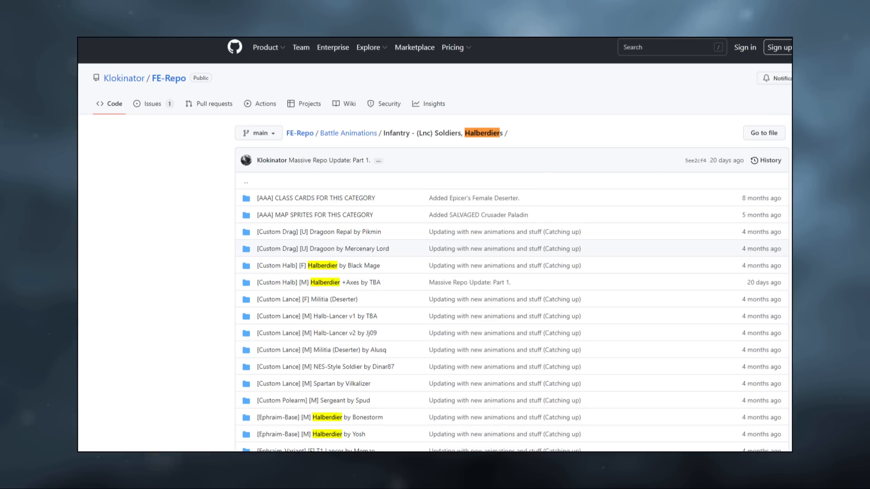
Search the page for "Halberdier" and go through the matches
key("Return")
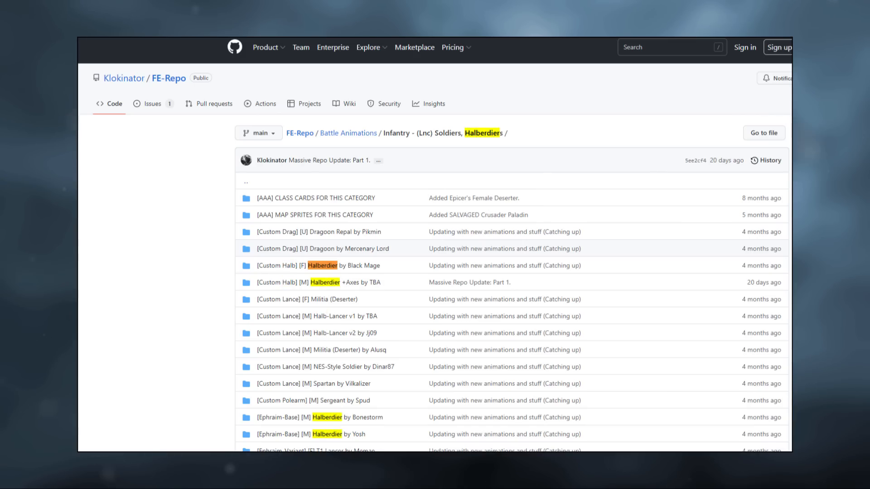
key("Return")
key("Return")
key("Return")
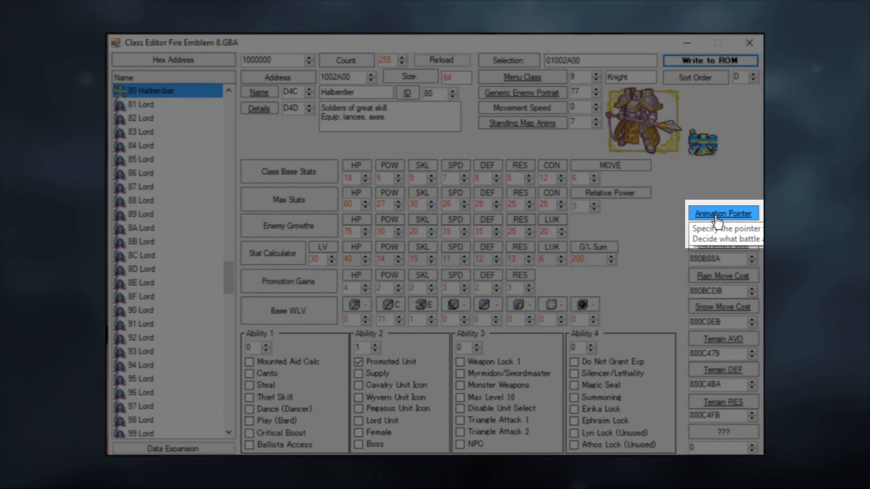
Open the Halberdier's battle animation table from its class entry in the Class Editor and make it independent of the other classes sharing it
left_click(716, 215)
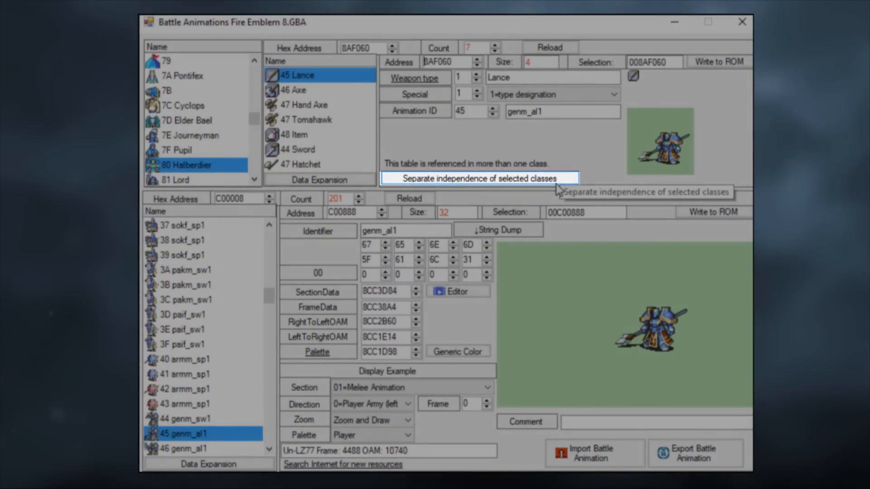
left_click(557, 181)
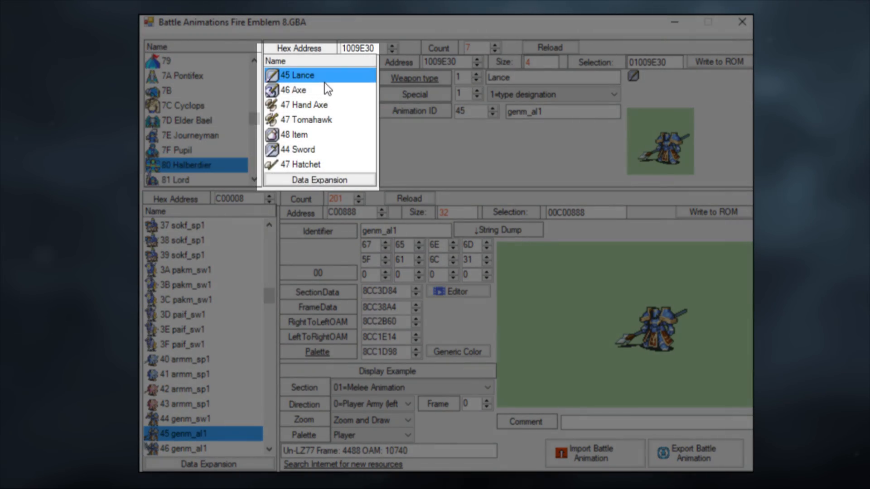
Examine the battle animation assigned to each weapon entry of the Halberdier, from Lance through Hatchet
key("Down")
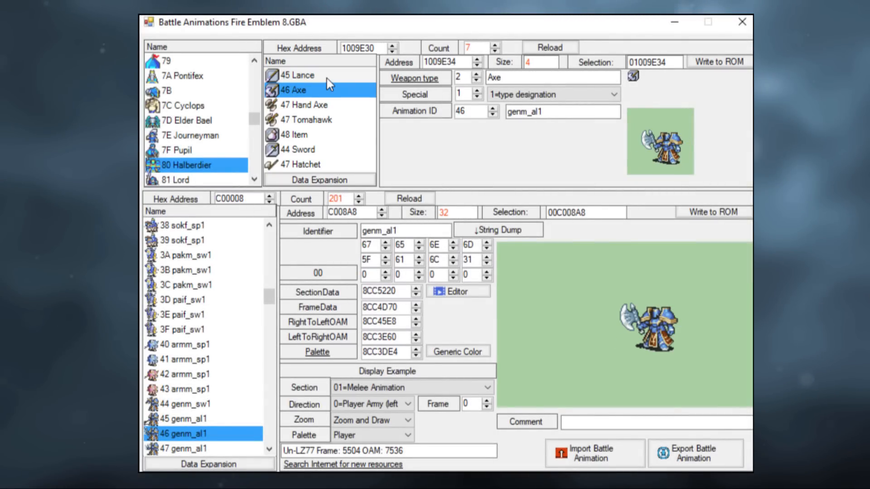
key("Down")
key("Down")
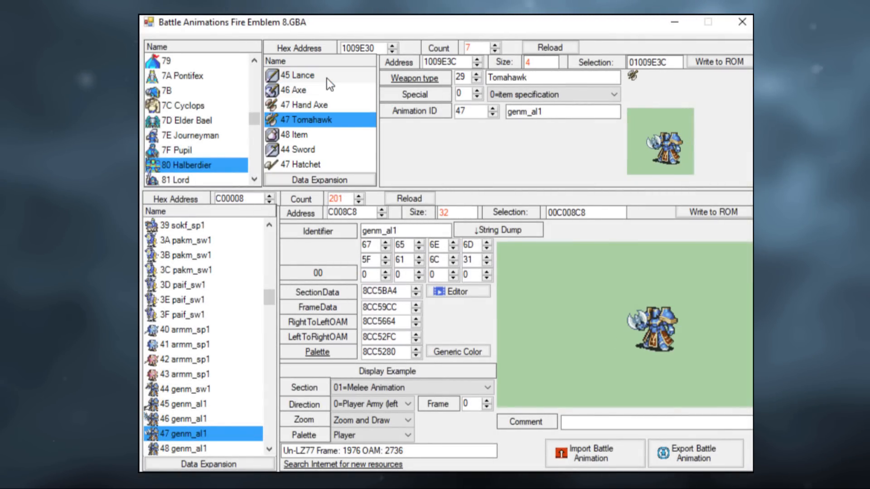
key("Down")
key("Down")
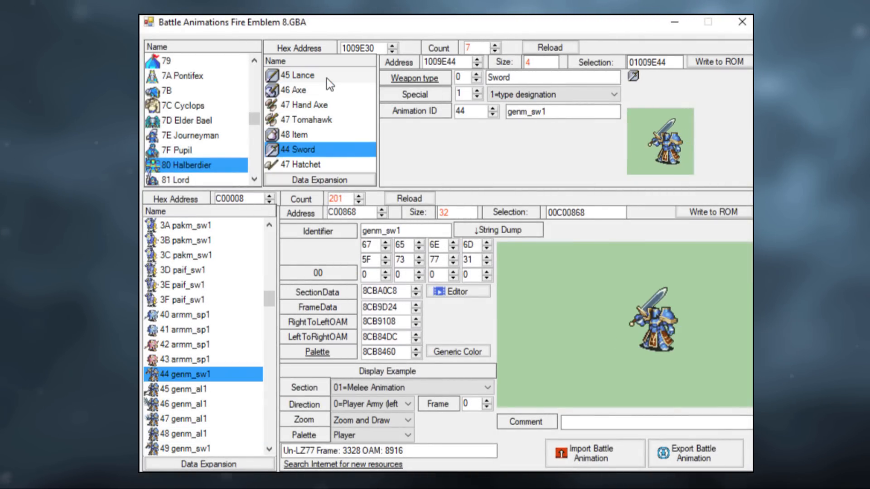
key("Down")
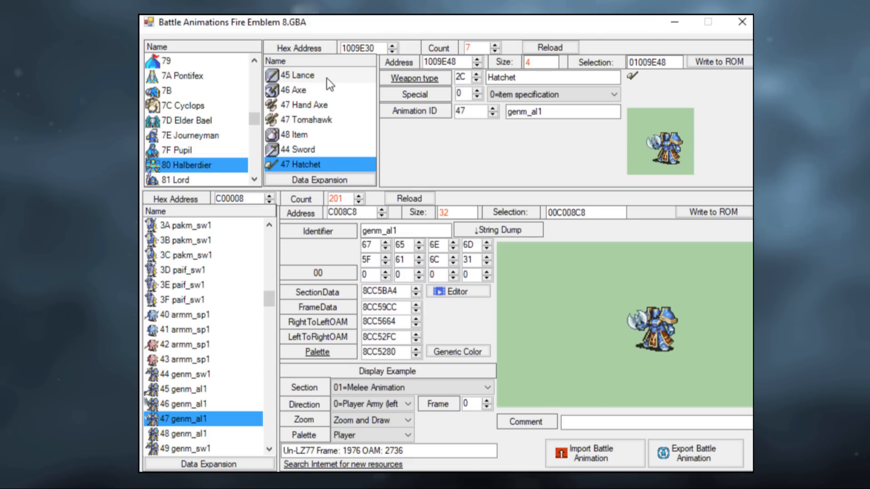
left_click(341, 150)
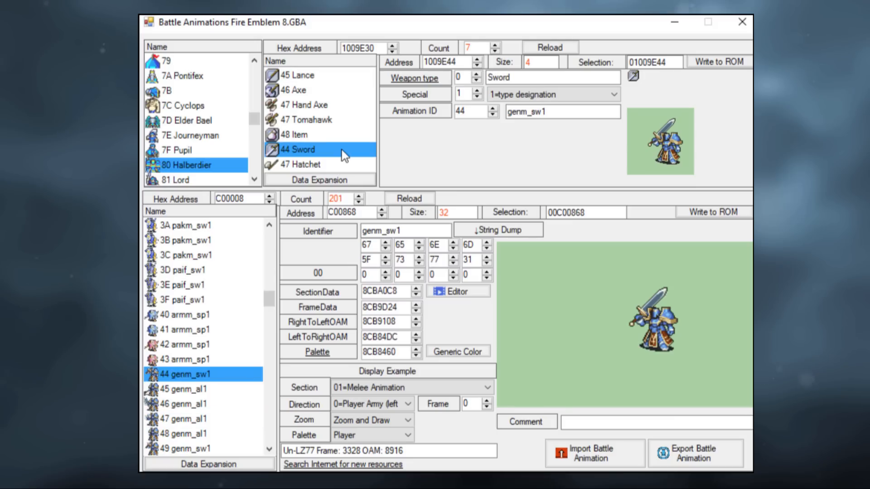
left_click(319, 76)
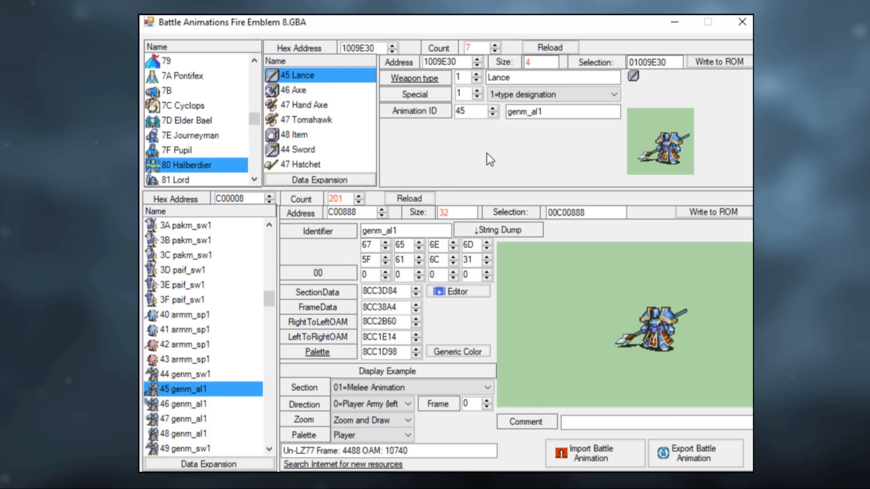
Swap the Sword and Hatchet entries in the Halberdier's weapon list so that Sword comes last
left_click(314, 150)
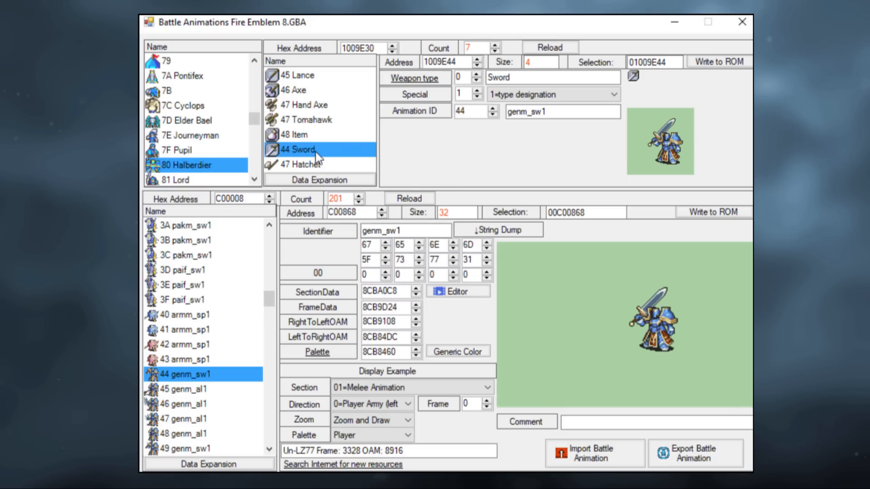
left_click(314, 168)
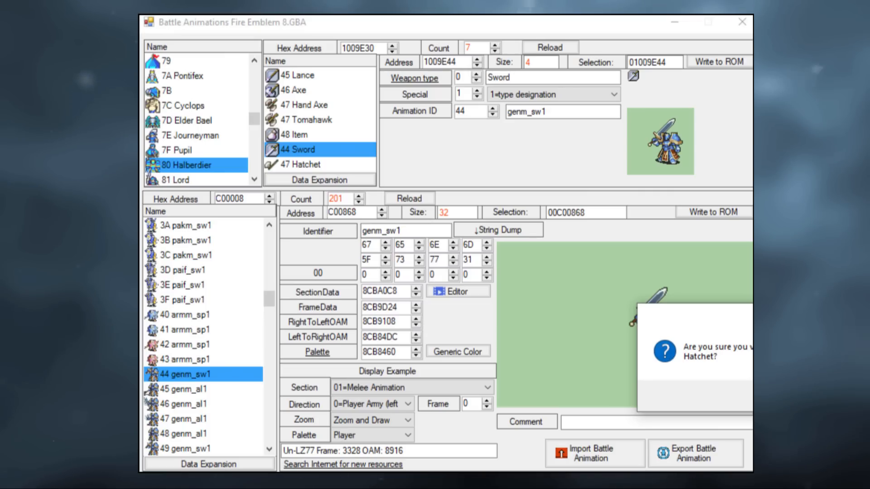
key("Return")
left_click(303, 165)
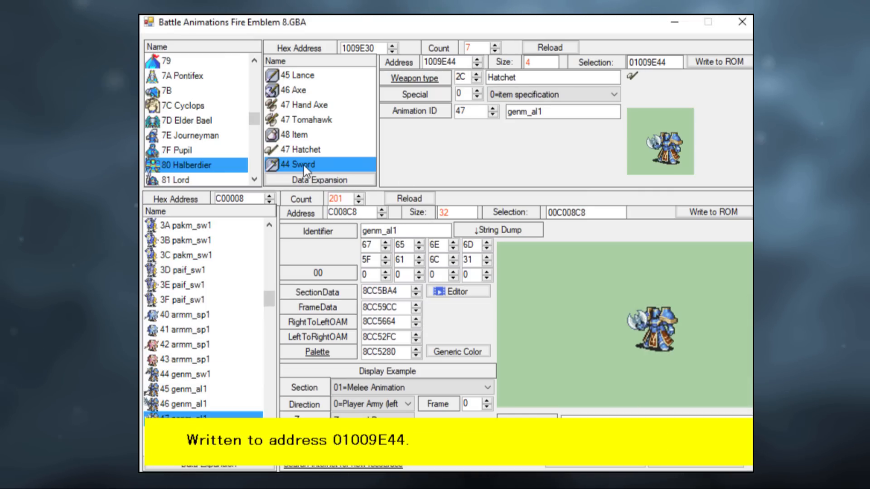
Reallocate the Halberdier's weapon animation list to 6 entries, dropping the Sword entry at its end
left_click(325, 183)
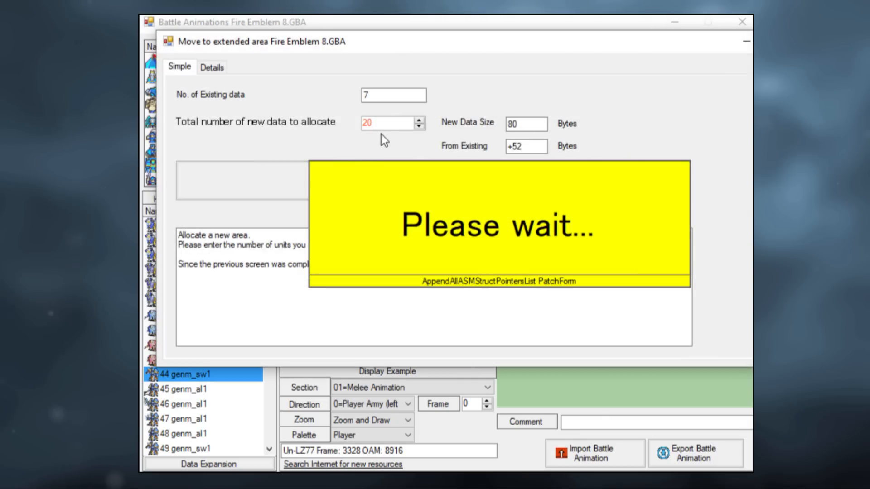
type("6")
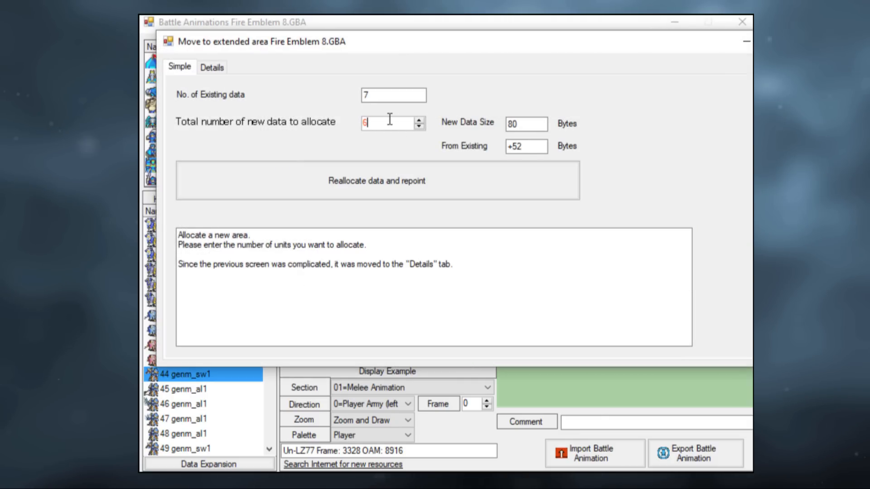
left_click(410, 191)
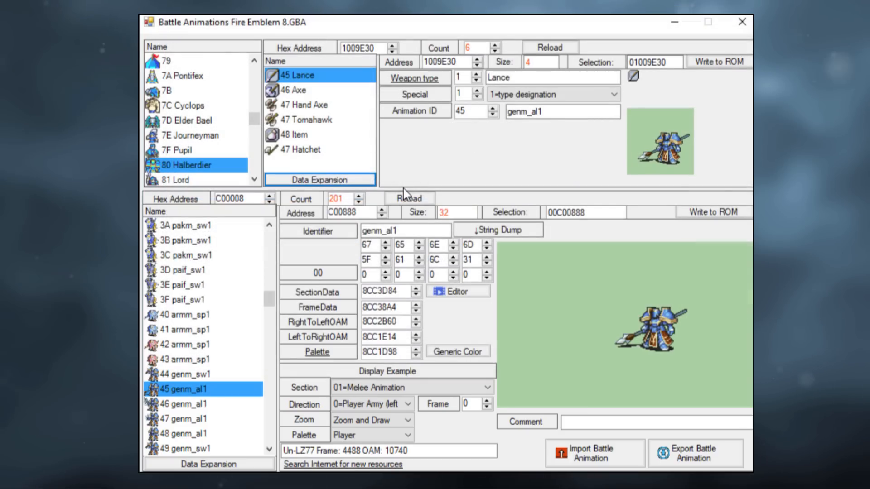
Look over the Hatchet and Lance animations, then preview the 3D paif_sw1 melee animation in the Animation Editor
left_click(317, 153)
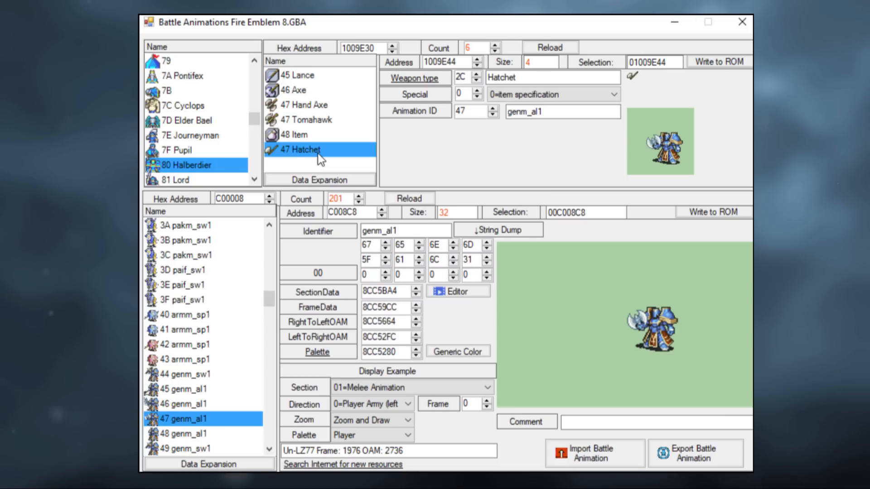
left_click(312, 76)
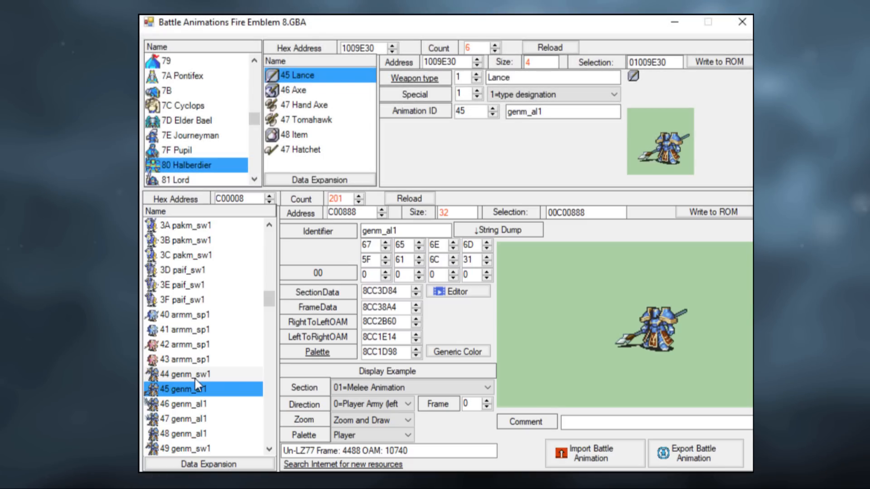
left_click(195, 379)
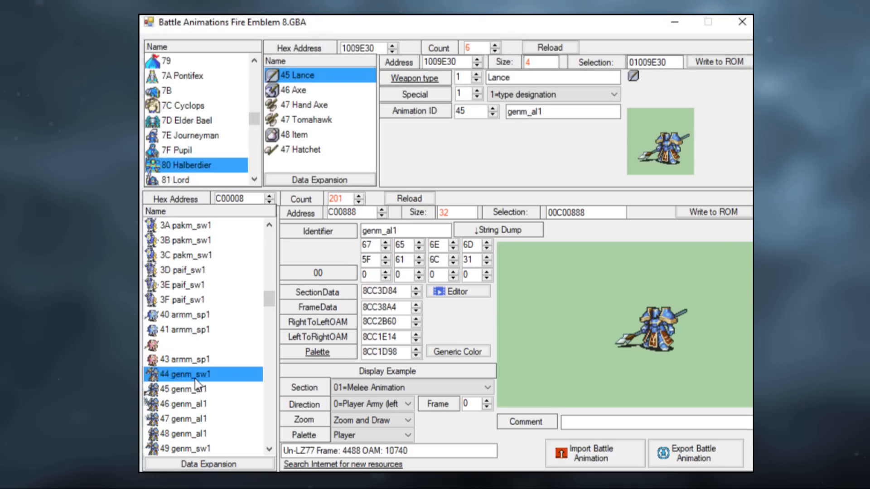
left_click(197, 269)
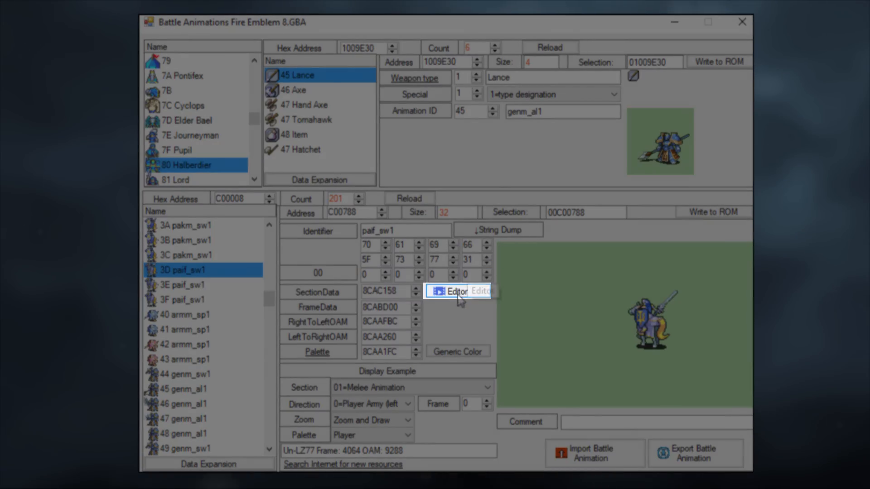
left_click(458, 292)
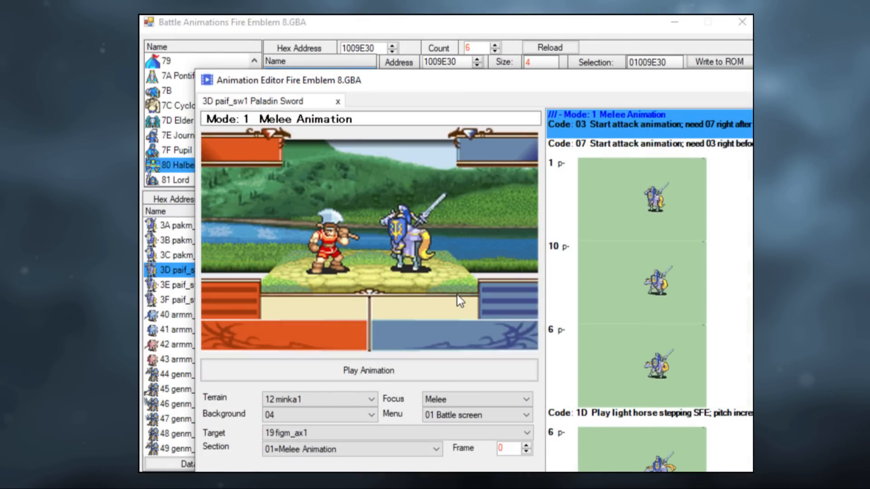
left_click(380, 374)
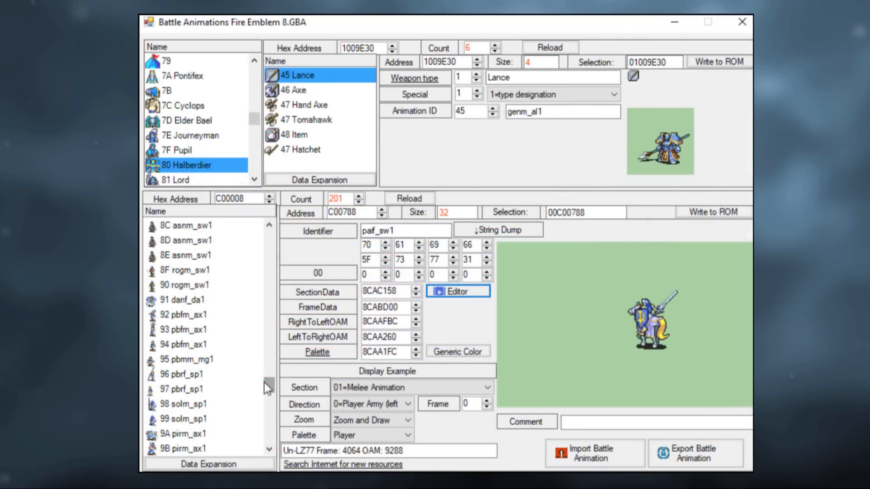
Expand the battle animation list to 255 entries and select the new slot CA
left_click(202, 466)
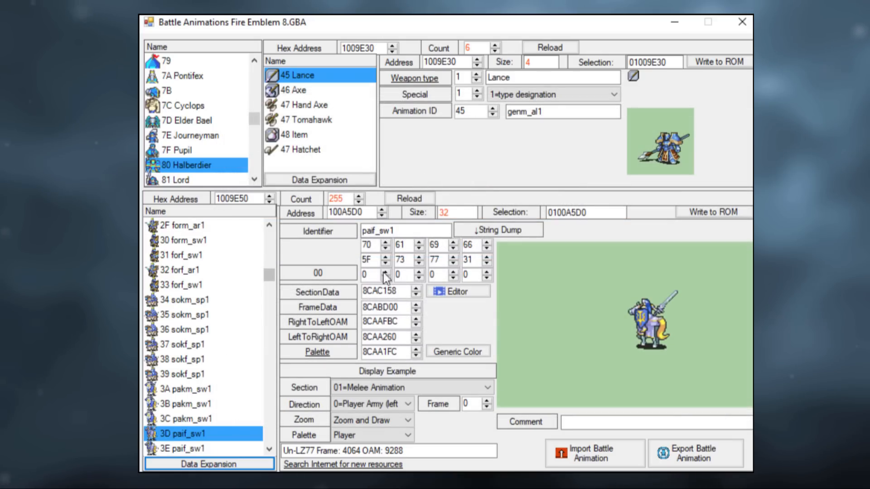
left_click_drag(269, 274, 273, 400)
left_click(199, 270)
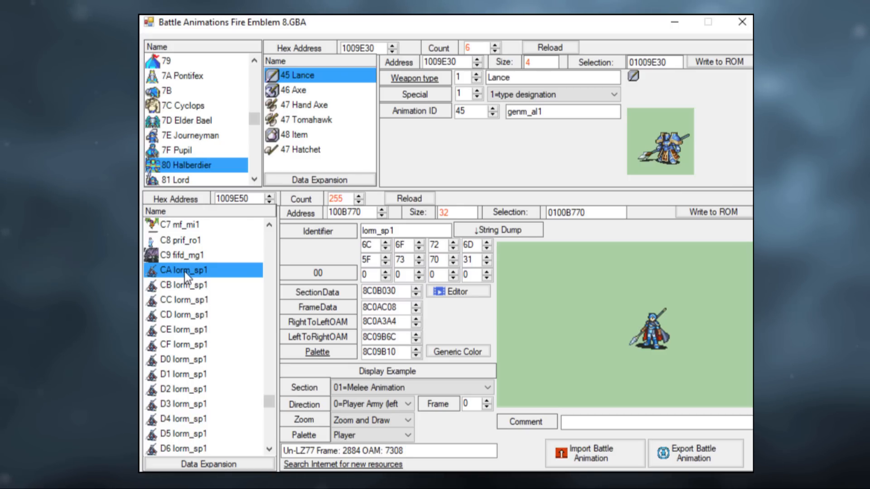
Import the Lance animation file from the Halberdier folder's Lance subfolder into slot CA and play it in the Animation Editor
left_click(590, 456)
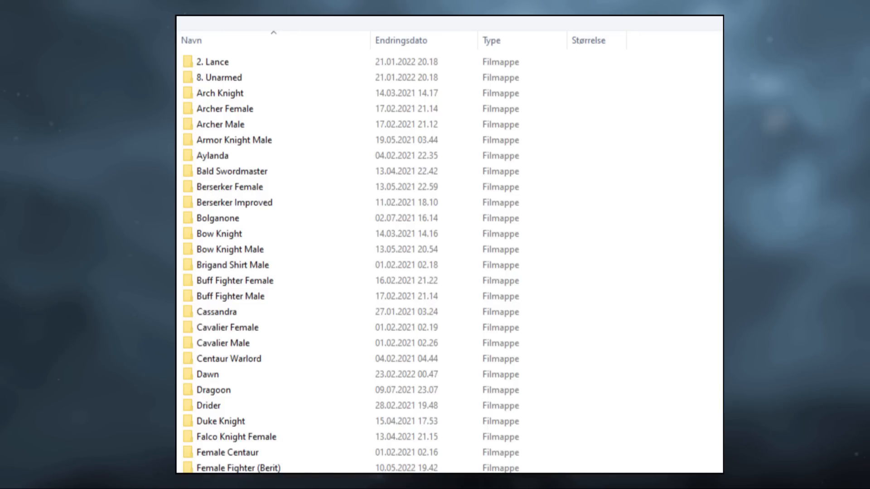
left_click(262, 118)
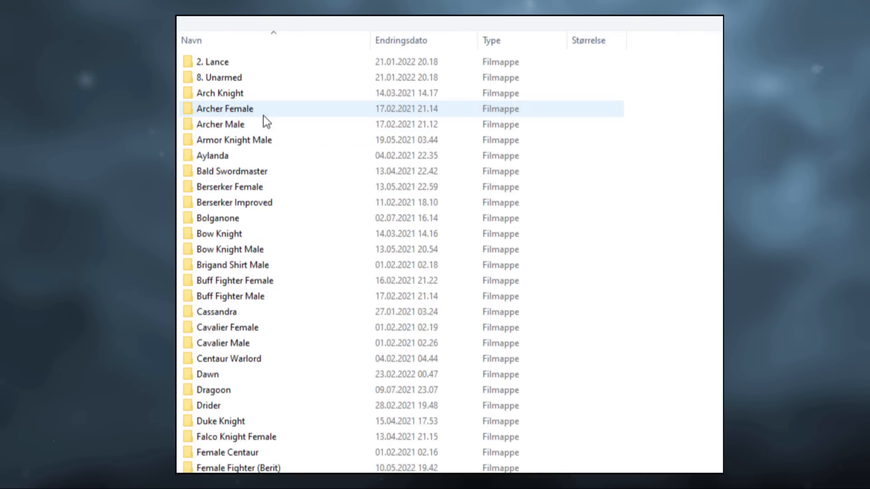
scroll(263, 116, "down", 7)
scroll(263, 115, "down", 4)
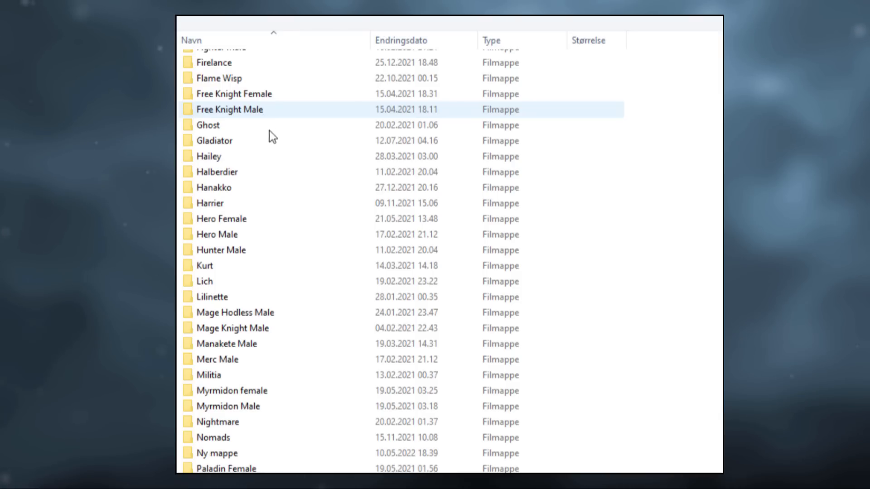
left_click(254, 244)
key("h")
key("h")
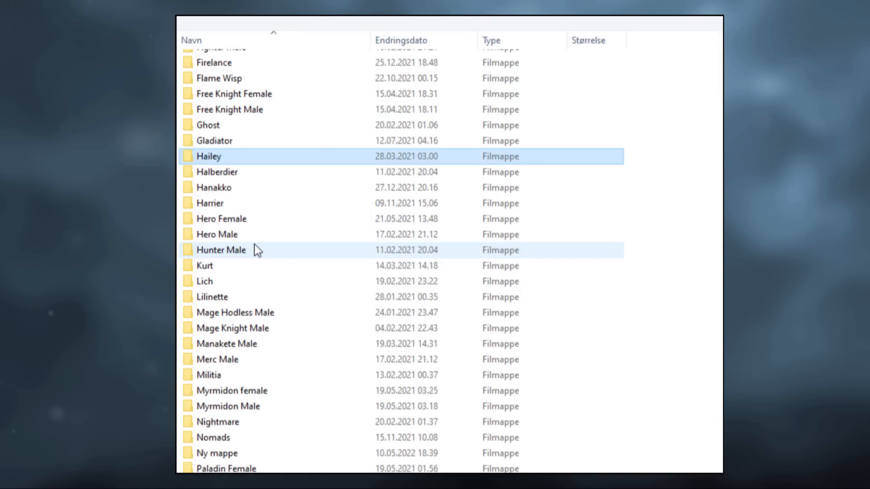
double_click(238, 172)
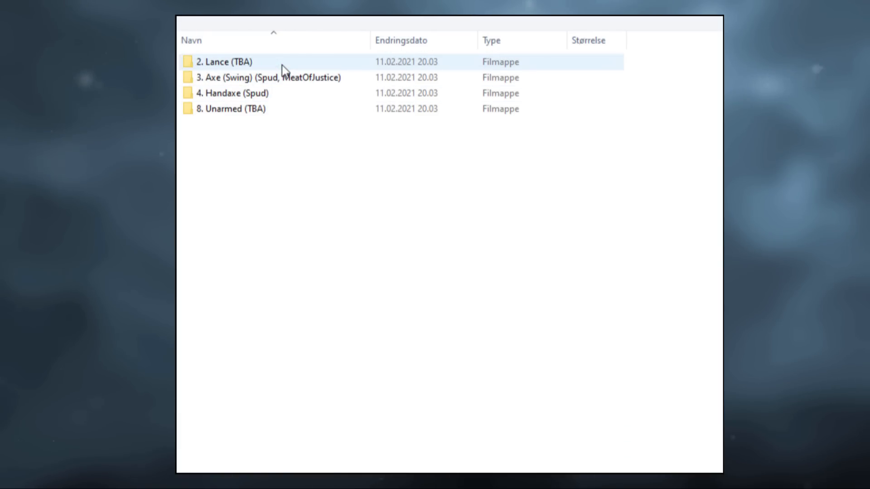
mouse_move(281, 64)
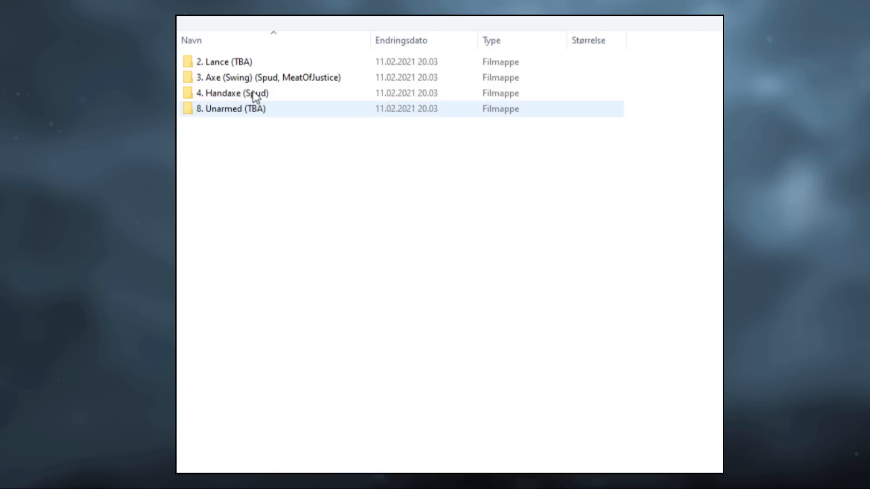
double_click(245, 64)
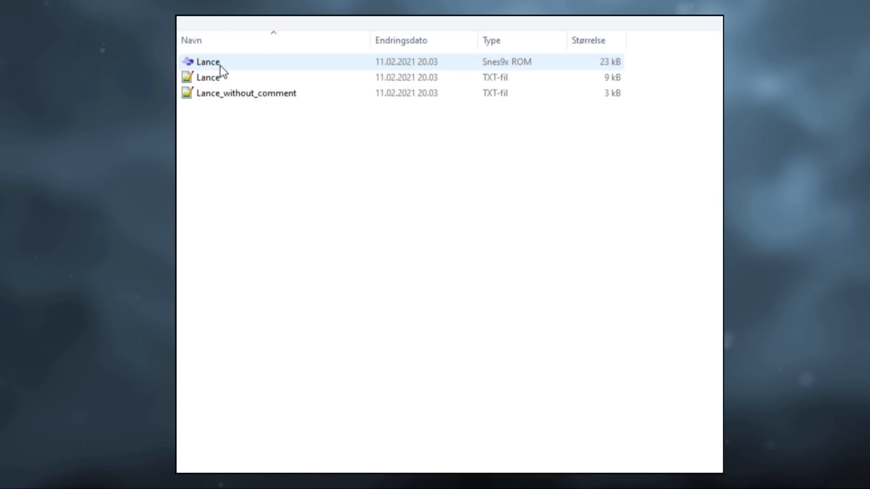
left_click(217, 64)
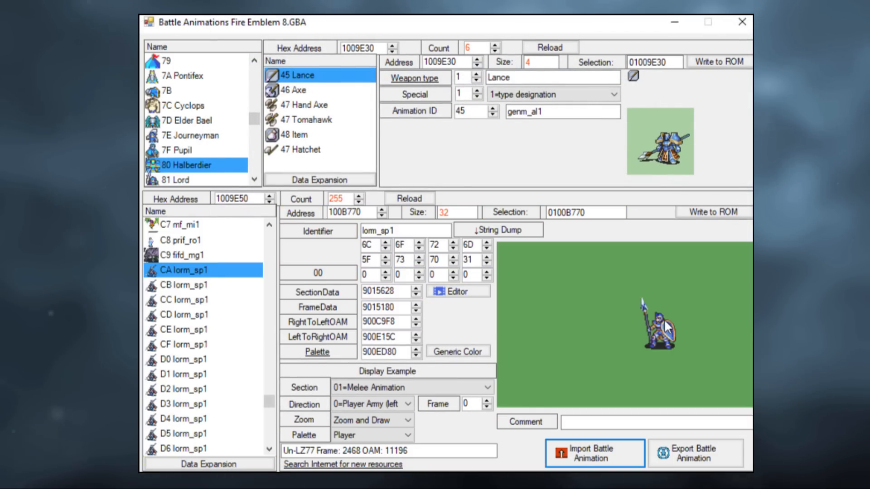
left_click(465, 295)
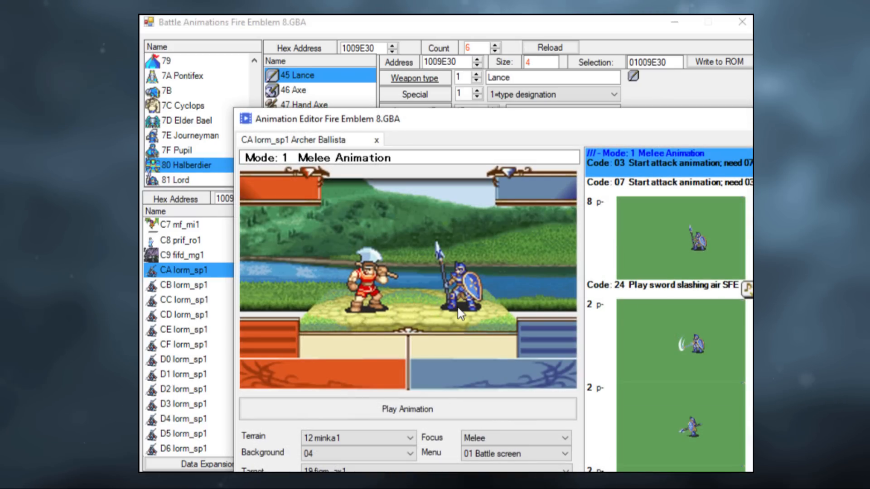
left_click(414, 413)
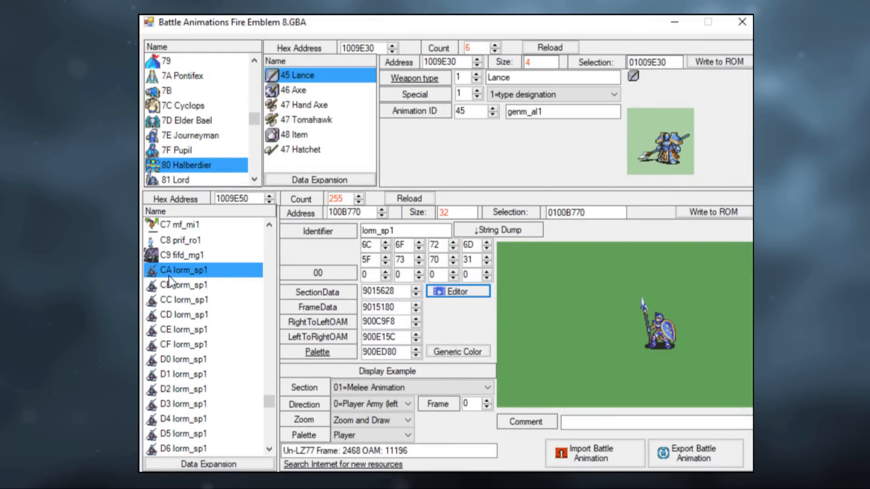
Set the Animation ID of the Halberdier's Lance entry to CA and write it to the ROM
left_click(325, 74)
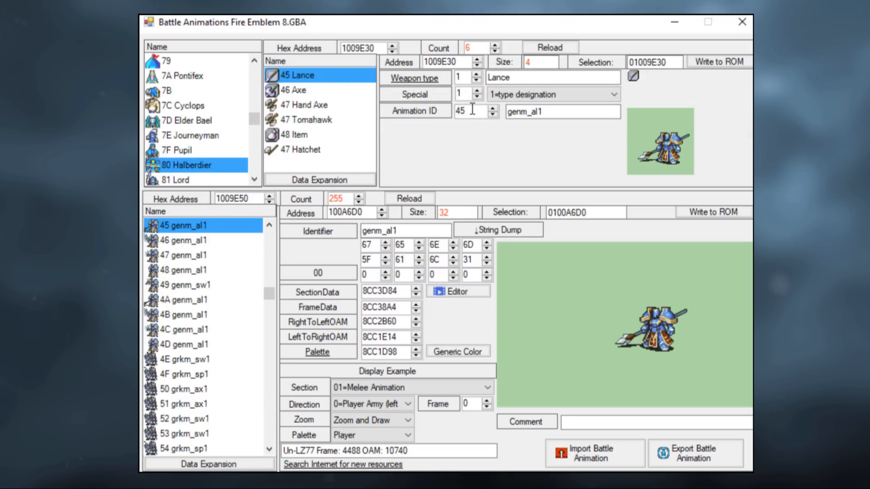
left_click_drag(472, 112, 450, 121)
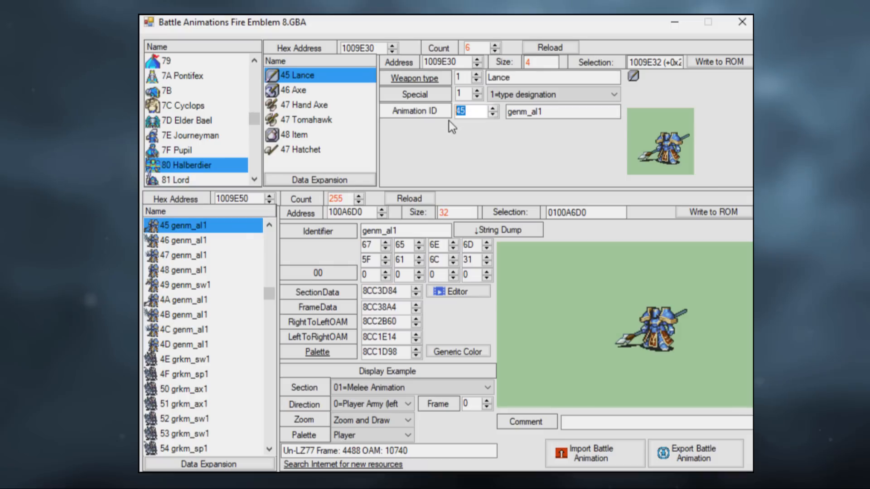
type("ca")
key("Return")
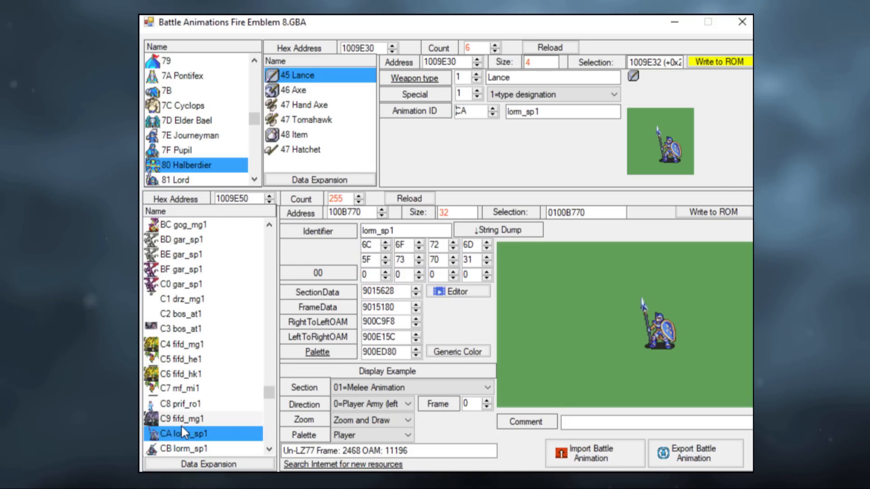
left_click(725, 61)
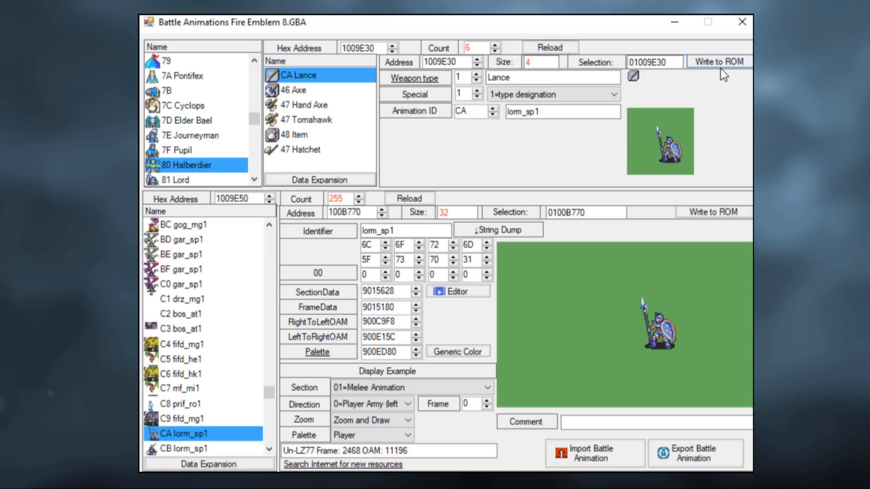
Import the Axe animation file from the Halberdier folder's Axe (Swing) subfolder into slot CB
left_click(300, 94)
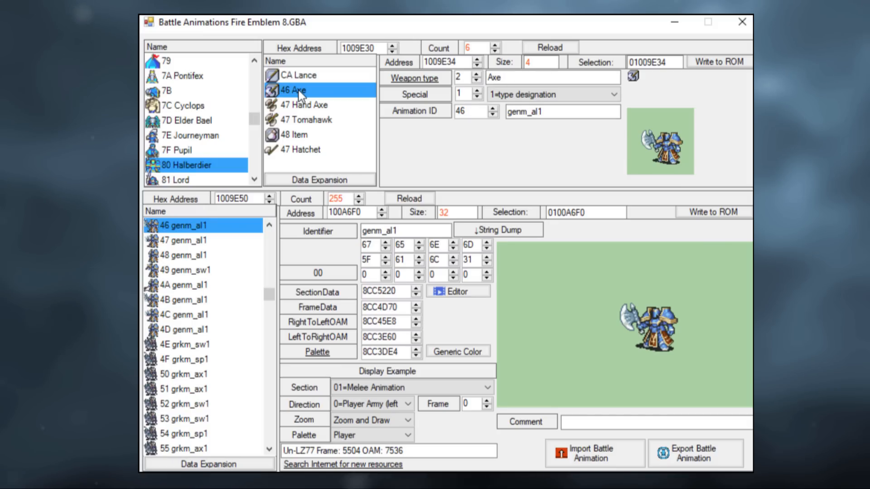
left_click_drag(268, 338, 259, 402)
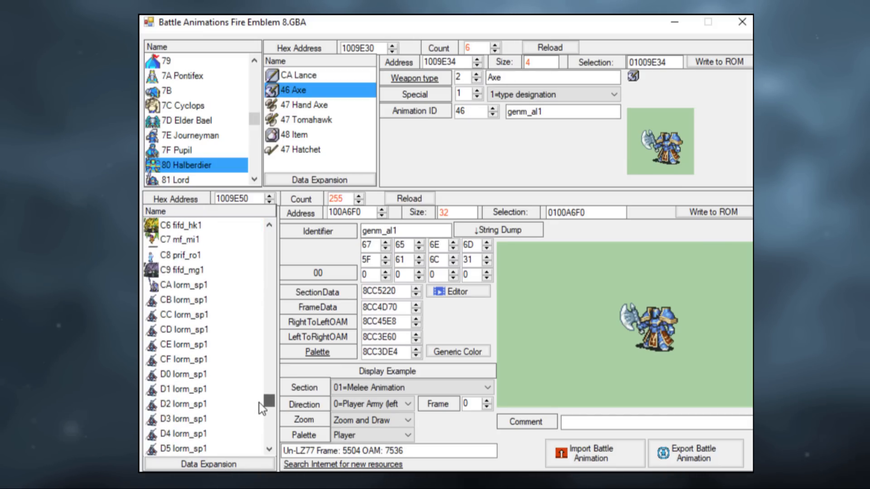
left_click(185, 286)
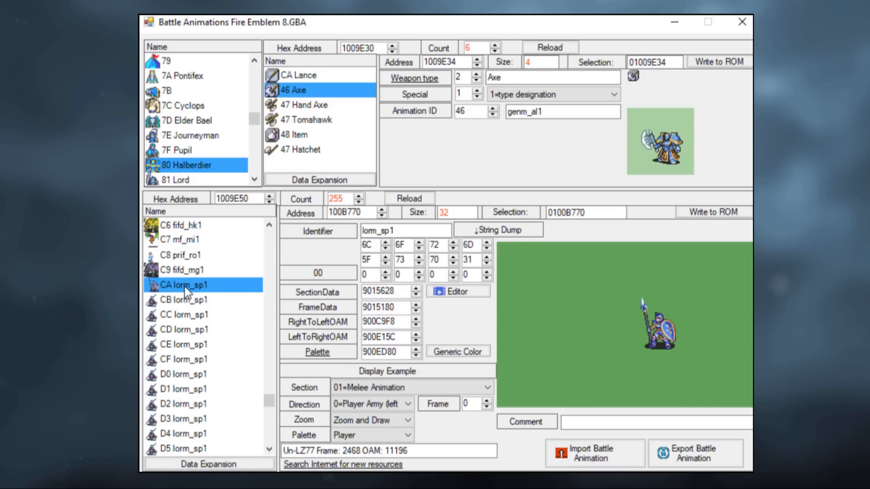
left_click(183, 303)
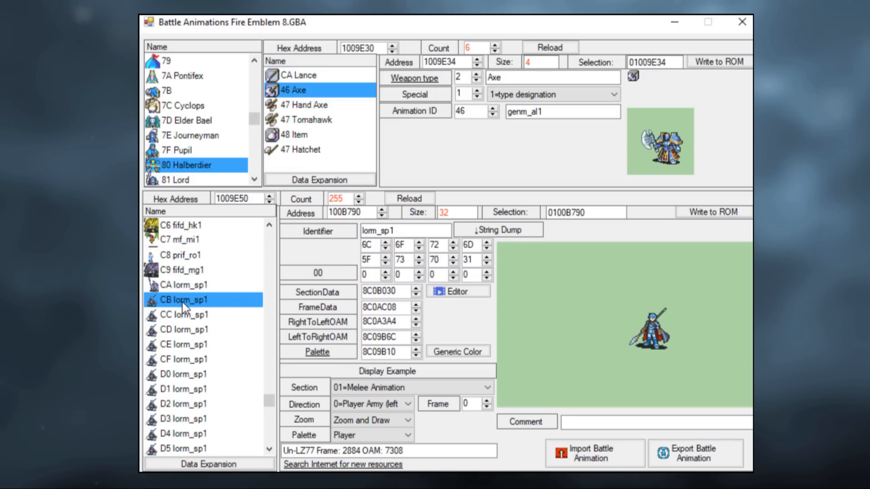
left_click(580, 454)
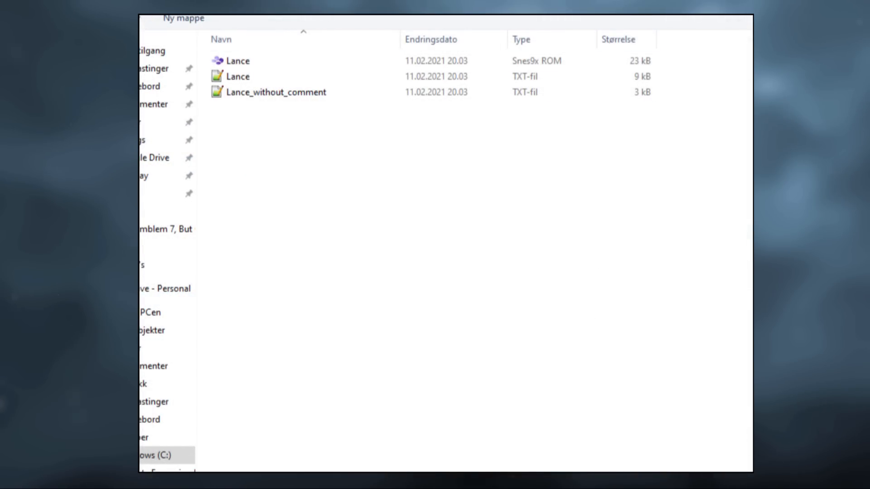
key("alt+Up")
left_click(296, 81)
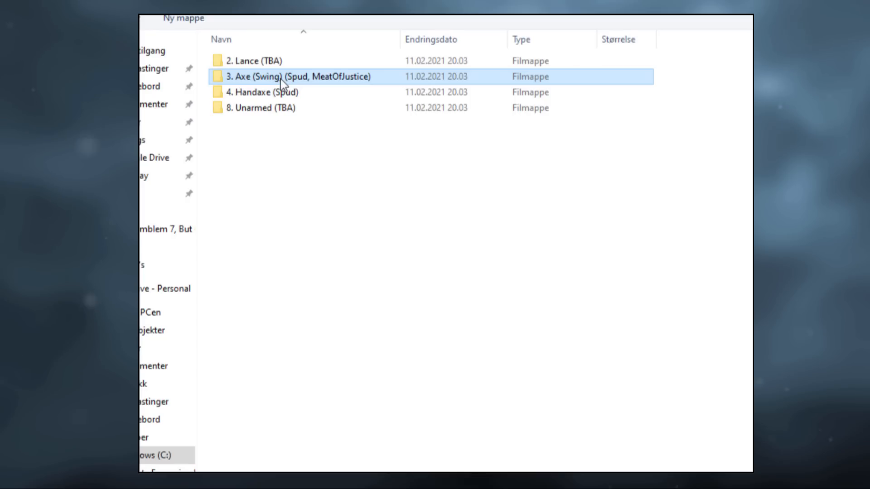
double_click(281, 79)
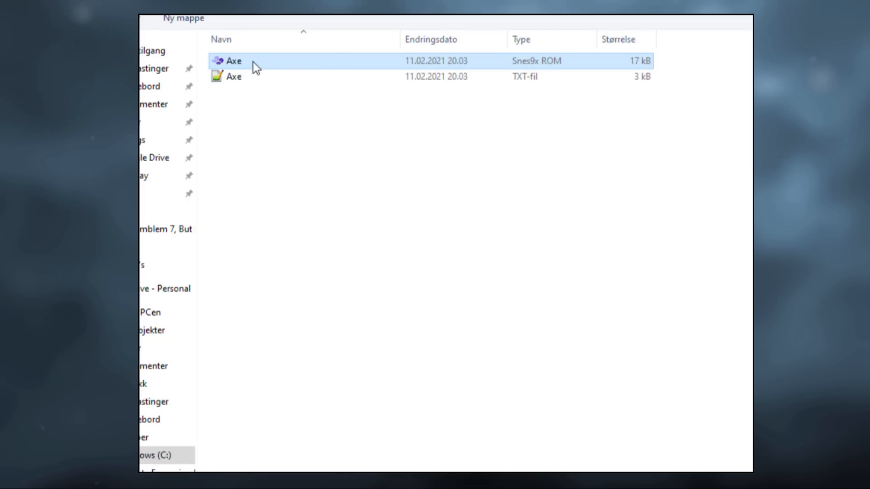
double_click(253, 66)
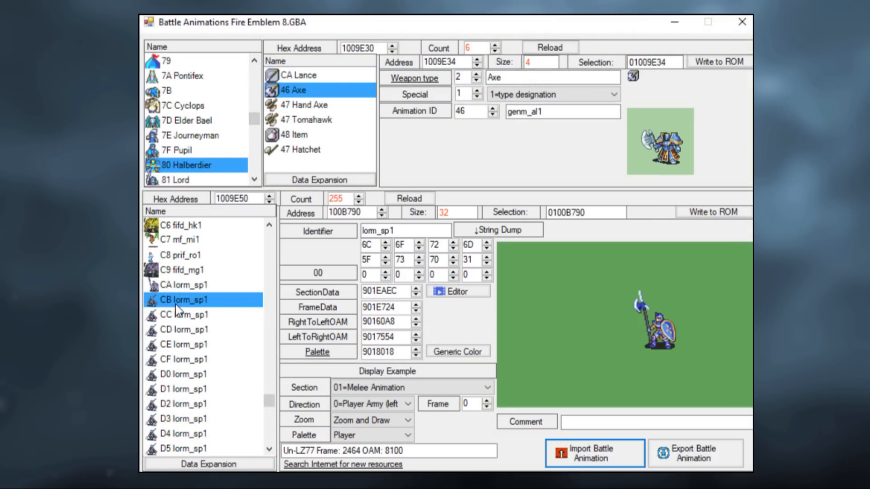
Set the Animation ID of the Halberdier's Axe entry to CB and write it to the ROM
left_click_drag(479, 114, 458, 112)
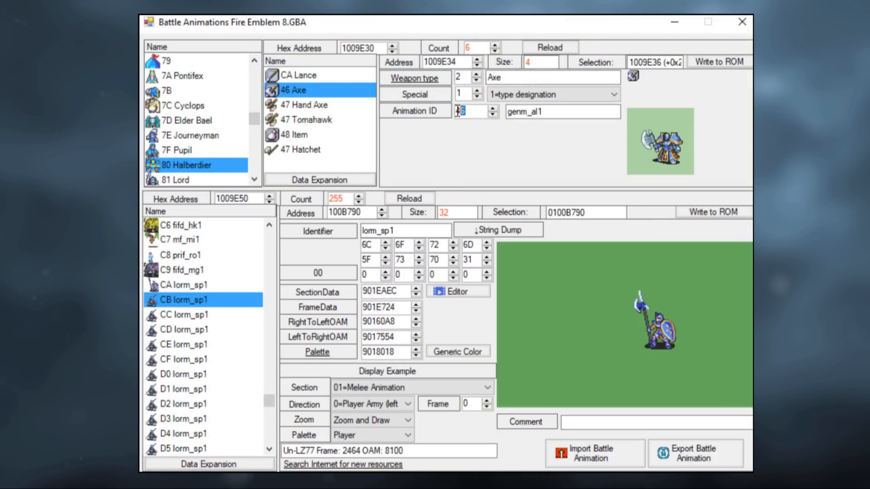
type("cb")
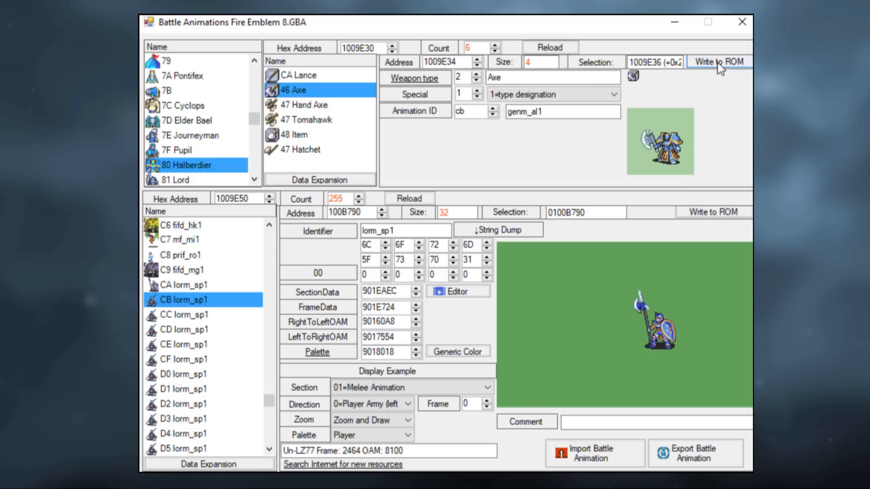
left_click(717, 62)
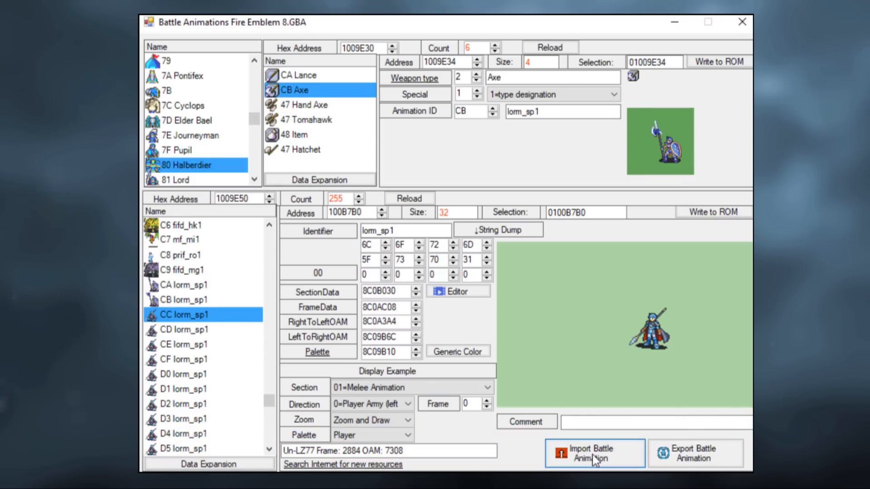
Import the Handaxe animation file from the Halberdier folder's Handaxe subfolder into slot CC
left_click(594, 455)
key("alt+Up")
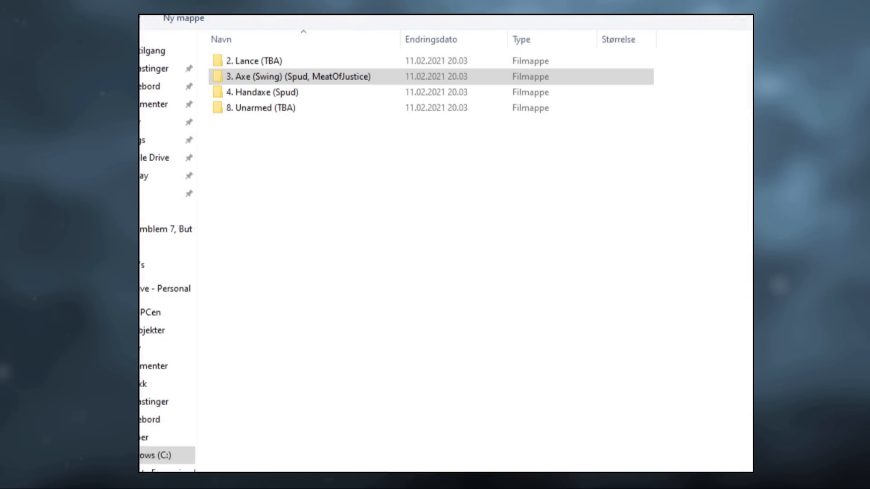
double_click(291, 94)
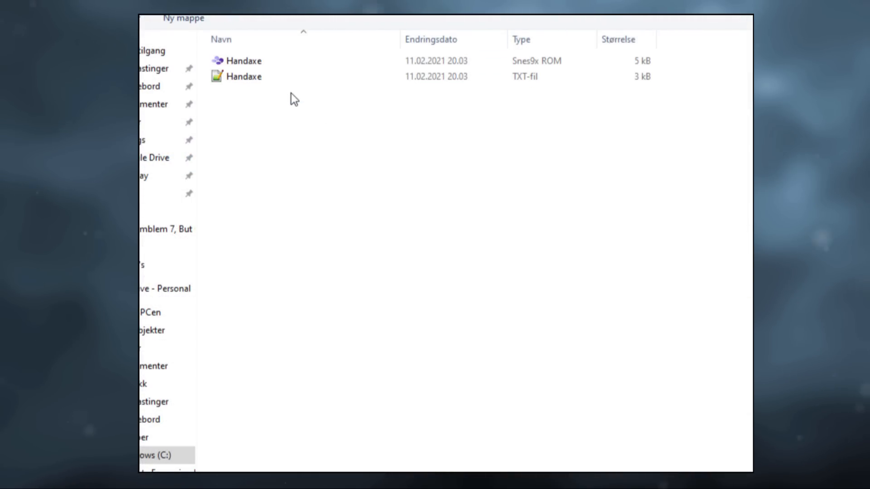
double_click(270, 60)
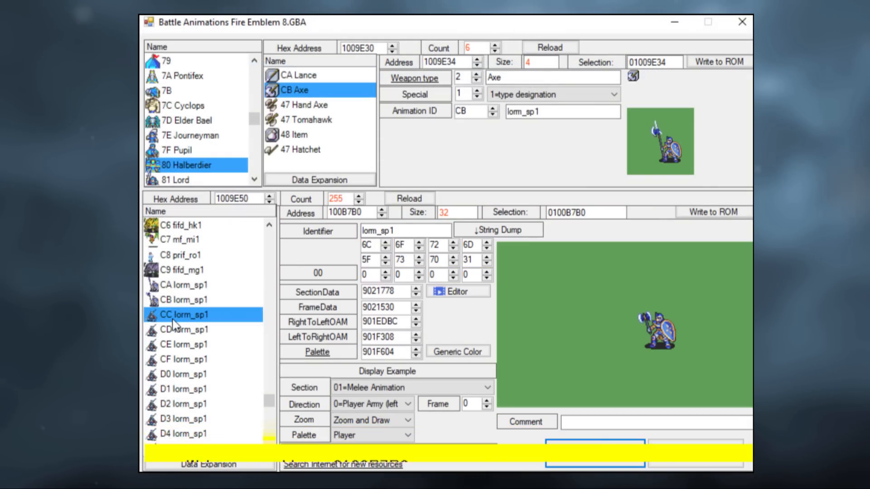
Set the Animation ID of the Halberdier's Hand Axe, Tomahawk and Hatchet entries to CC and write each to the ROM
left_click(322, 105)
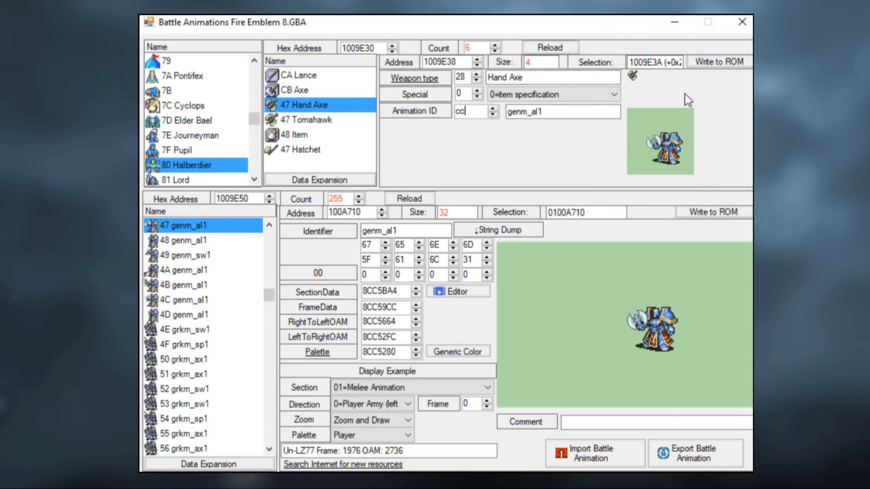
type("CC")
left_click(711, 61)
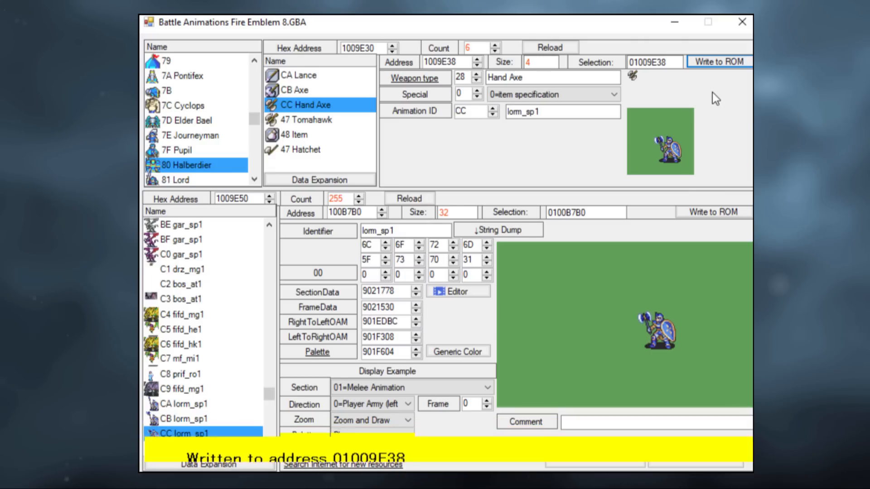
left_click(329, 123)
double_click(467, 113)
type("cc")
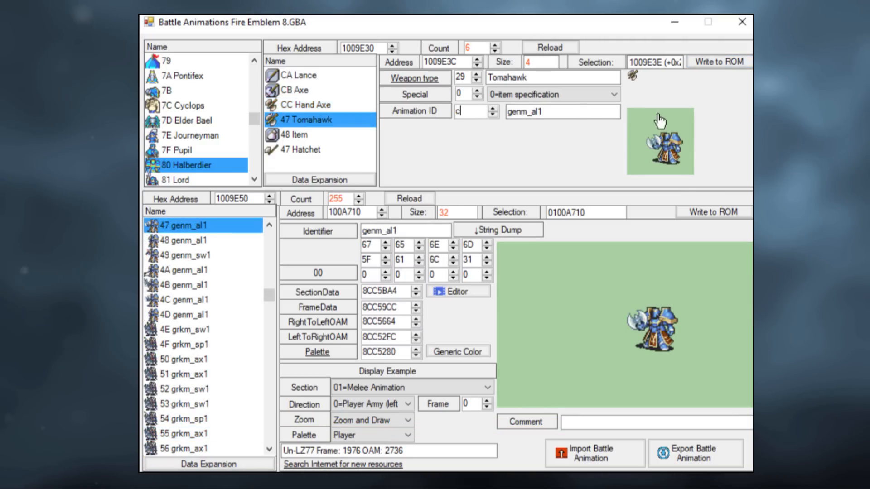
left_click(716, 66)
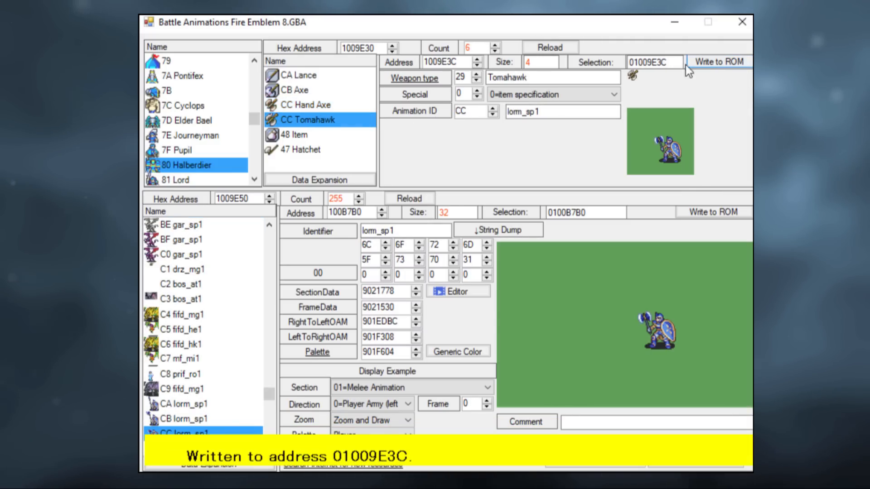
left_click(313, 154)
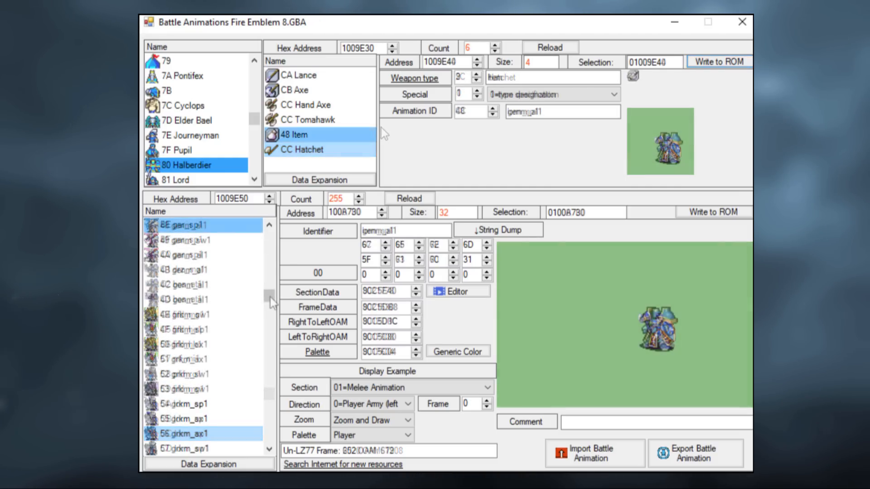
Import the Unarmed animation from the Halberdier folder into slot CD and assign it to the Halberdier's Item entry in the ROM
left_click_drag(267, 300, 262, 404)
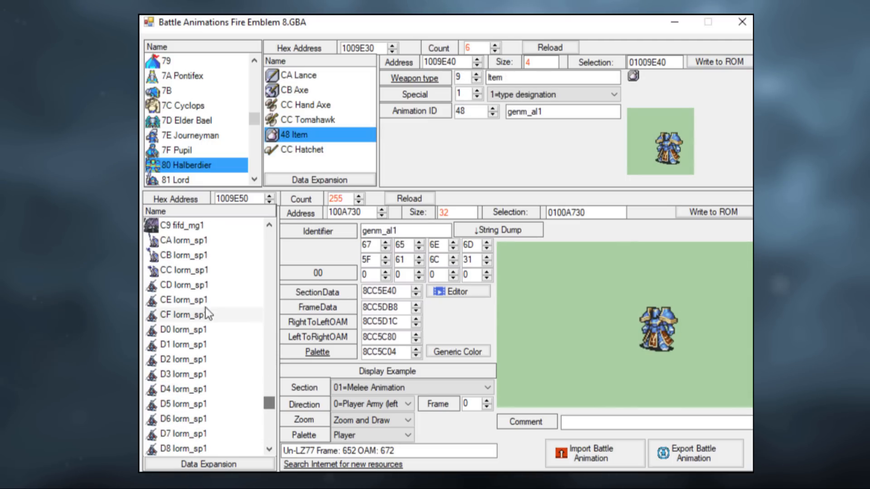
left_click(180, 285)
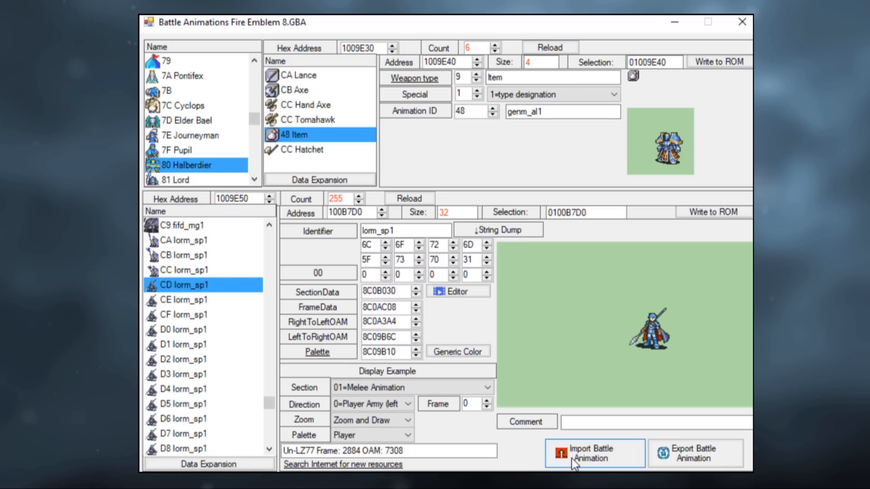
left_click(584, 463)
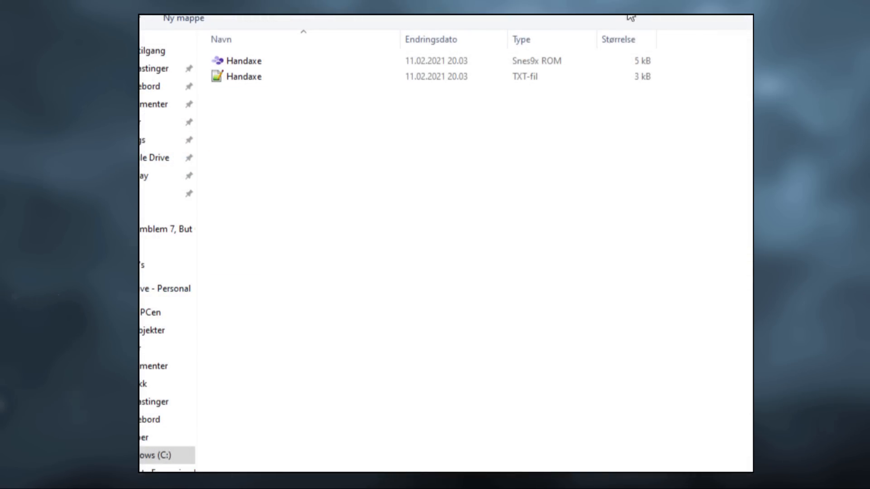
left_click(629, 9)
double_click(270, 110)
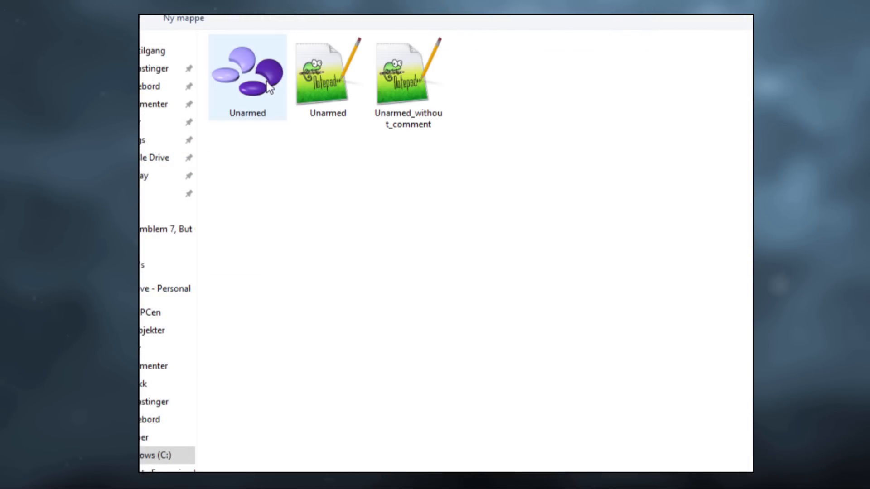
double_click(262, 71)
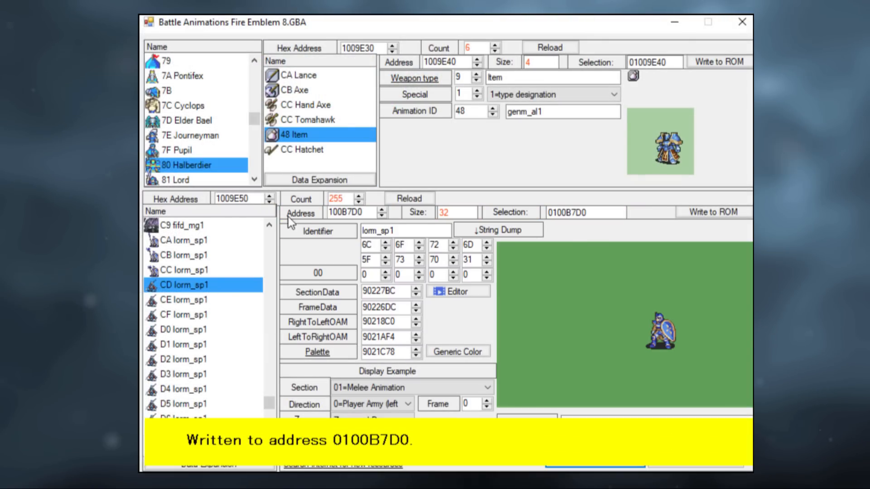
left_click(438, 110)
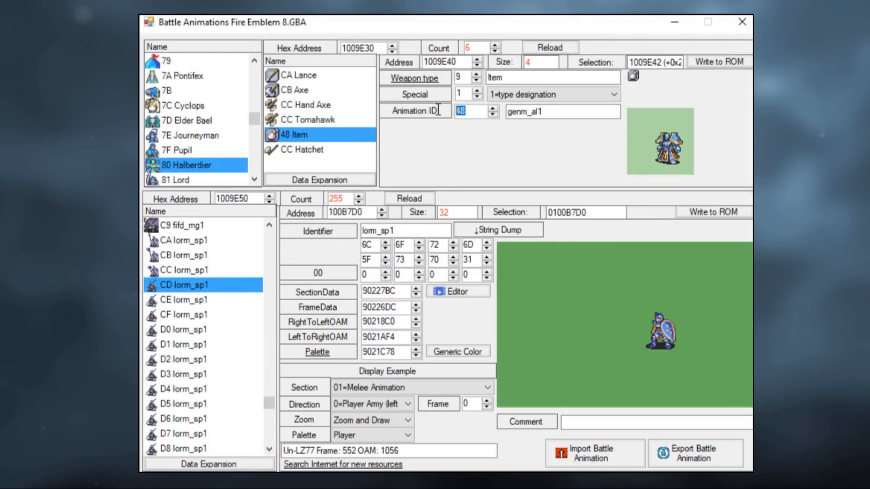
left_click(725, 67)
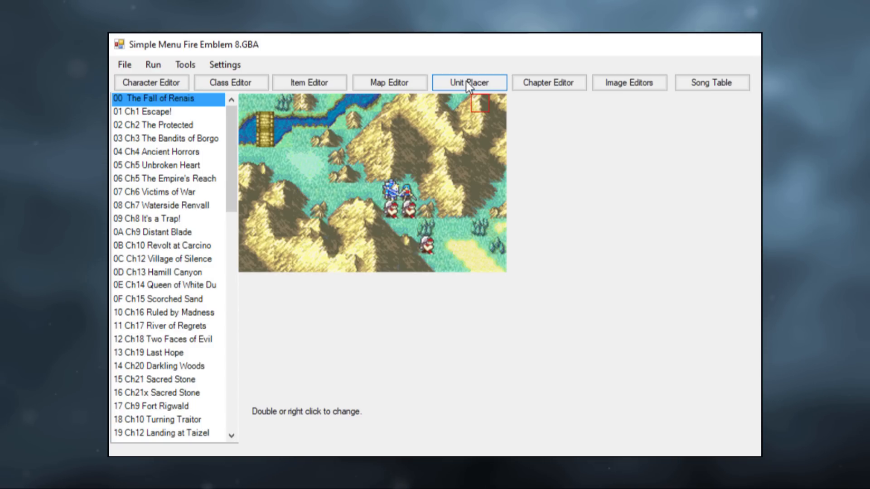
In the Unit Placer, change Seth's class to 80 Halberdier for The Fall of Renais' Player Placement event and write it to the ROM
left_click(468, 84)
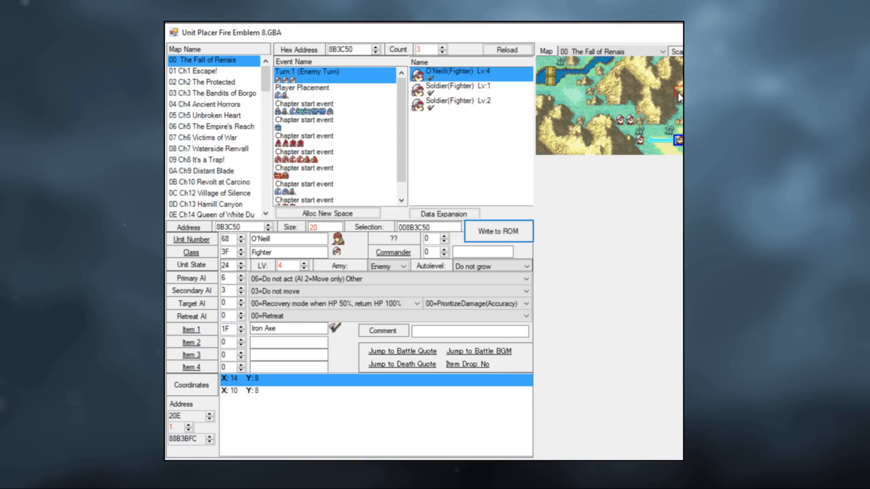
left_click(321, 91)
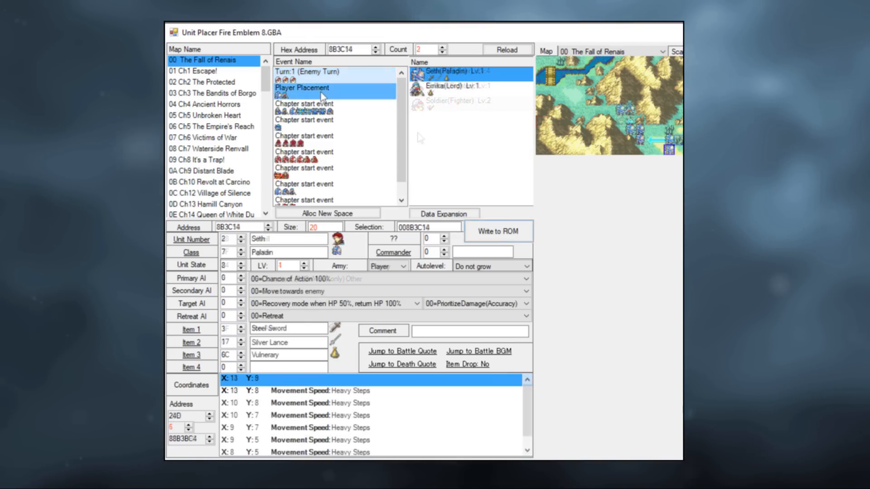
left_click(191, 253)
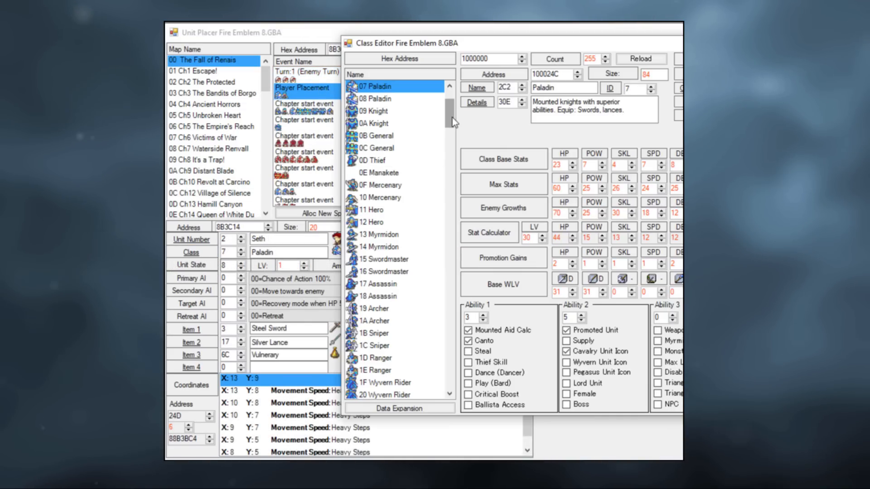
left_click(407, 108)
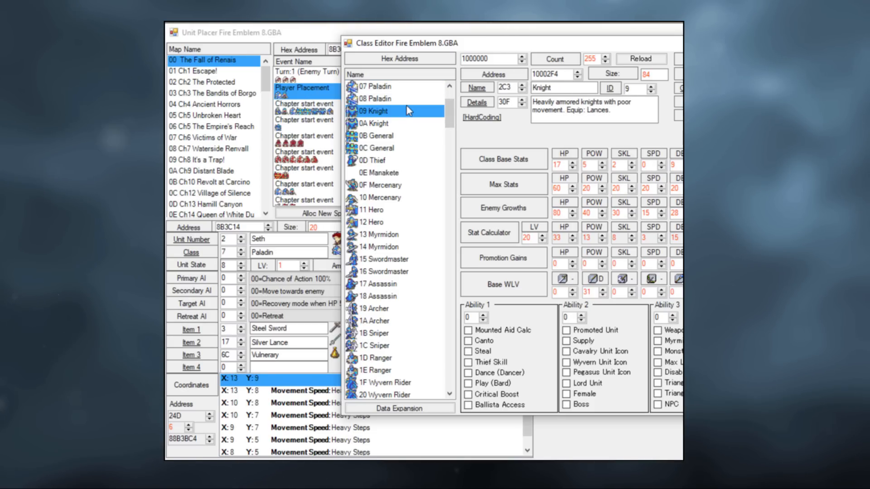
type("80")
left_click(365, 86)
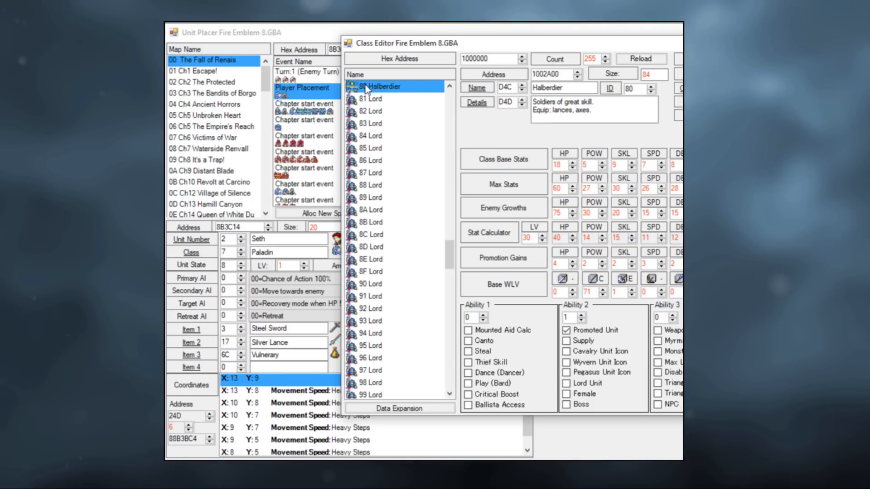
left_click(519, 237)
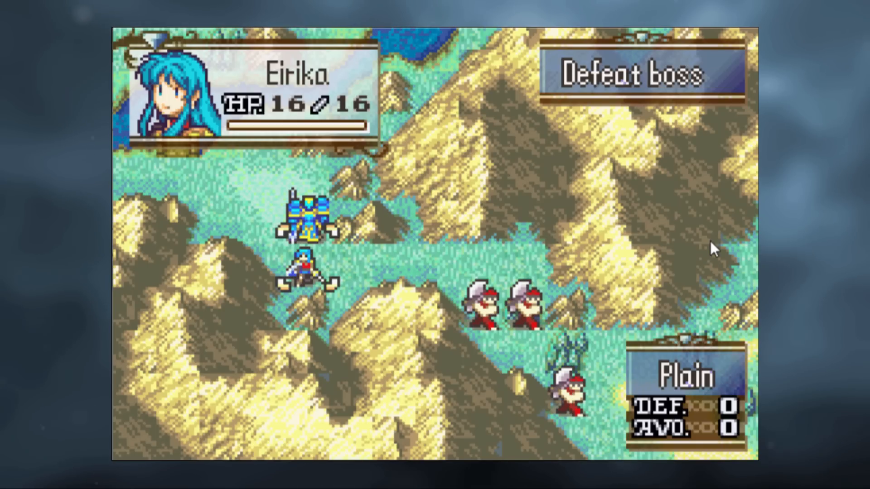
In the running test game, check Seth's class and stats on his status screen
key("Up")
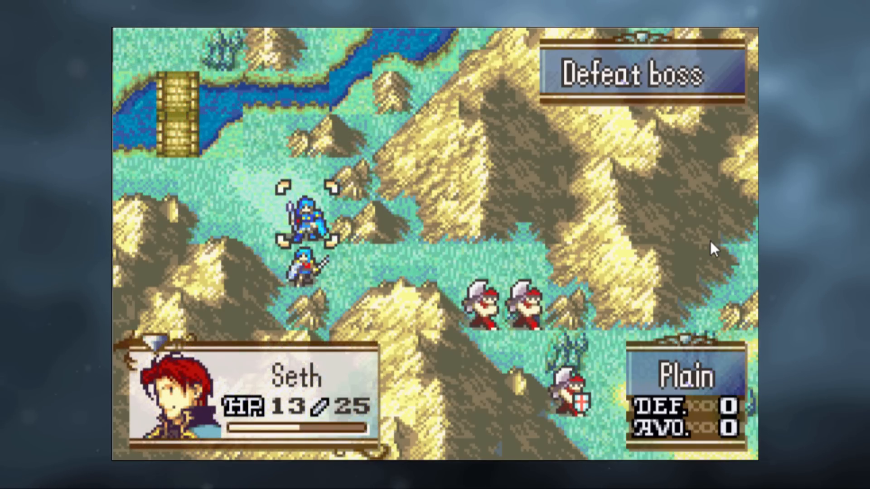
key("s")
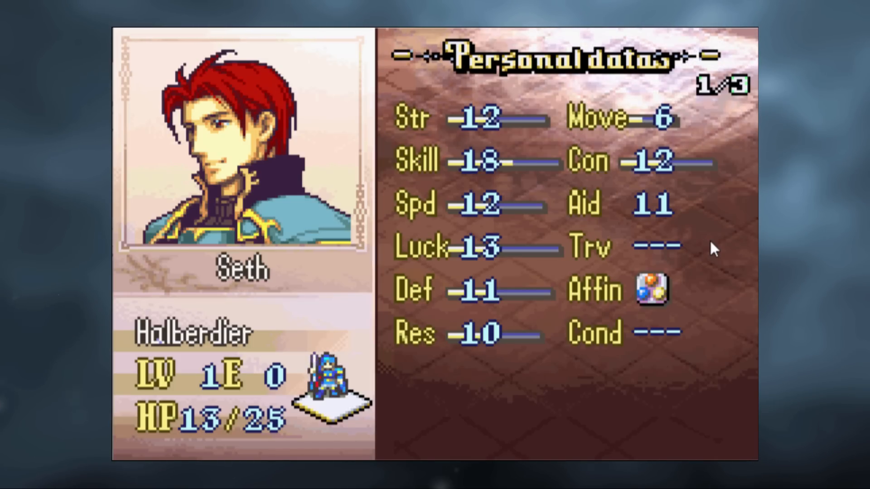
key("x")
Move Seth to the tile directly above the nearest enemy soldier and open the weapon selection for an attack
key("Down")
key("Right")
key("Right")
key("Right")
key("Right")
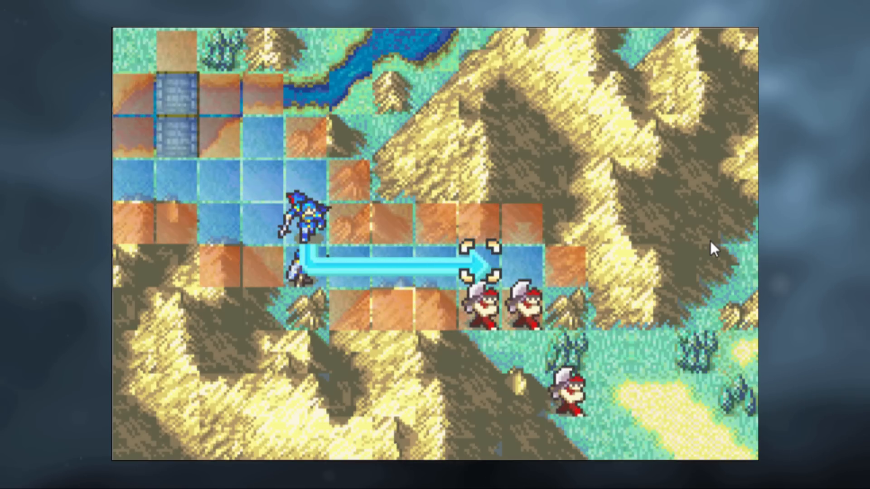
key("z")
key("z")
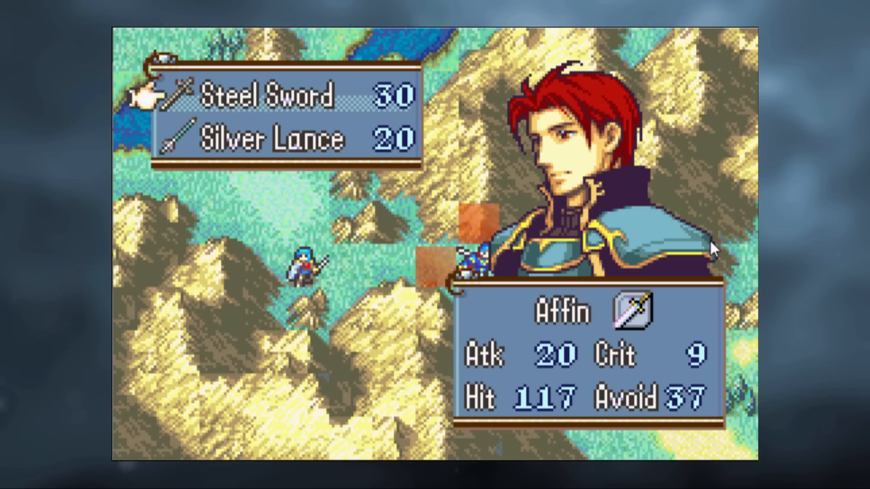
Save the game to state 2 and attack the soldier with the Steel Sword
key("shift+F2")
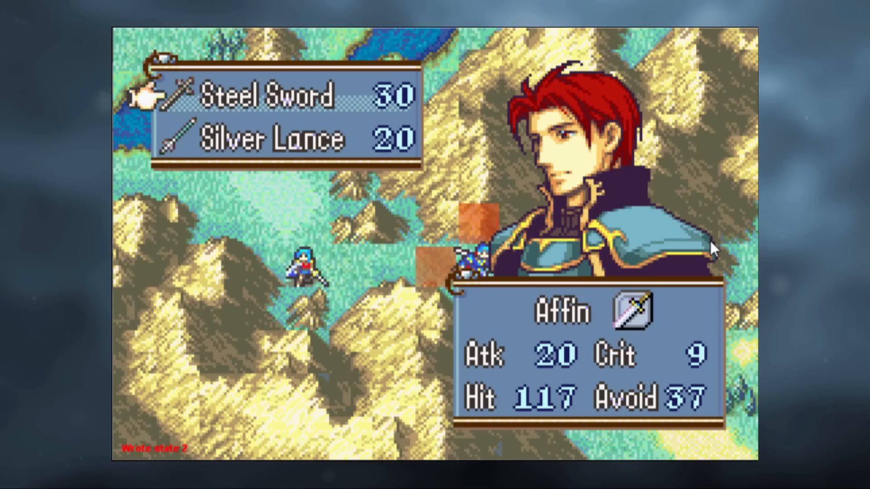
key("z")
key("z")
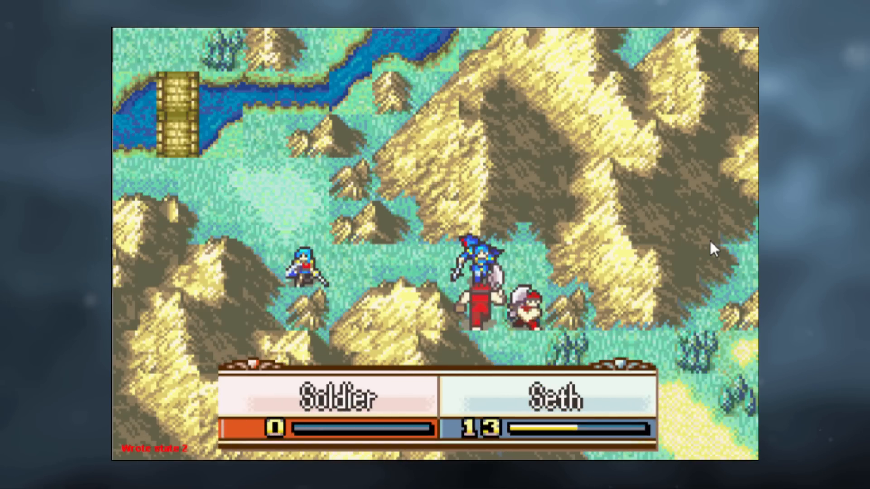
Load state 2 and attack the soldier with the Silver Lance to test the lance animation
key("F2")
key("Down")
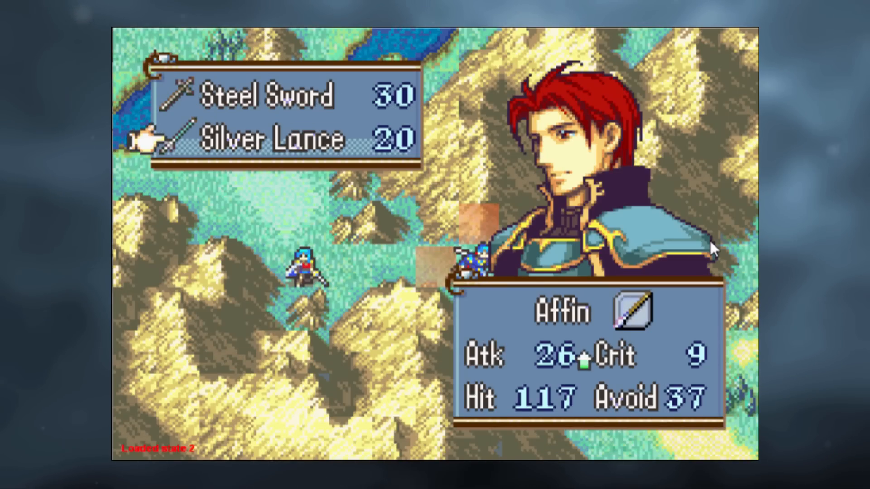
key("z")
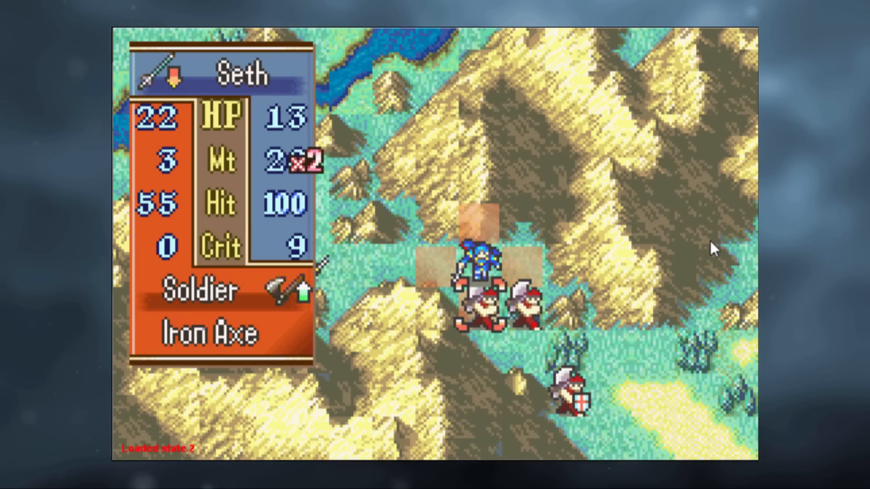
key("z")
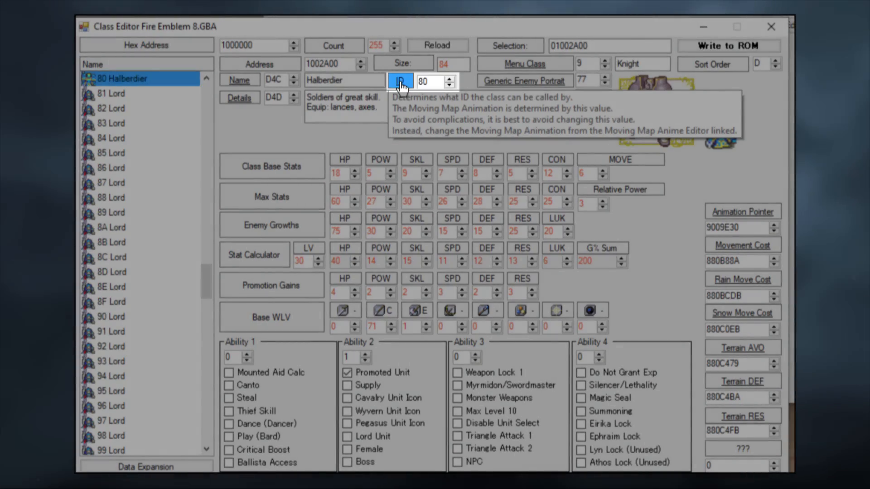
In the Class Editor, open the Moving Map Animation editor linked to the Halberdier's class ID
left_click(401, 82)
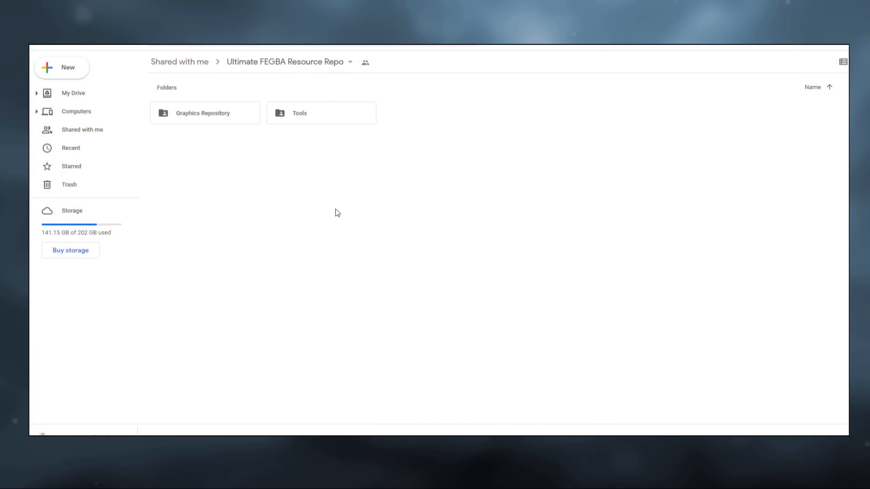
In the Graphics Repository's Map Sprites collection, open the 1. Infantry folder and find the Halberdier sprites
double_click(215, 117)
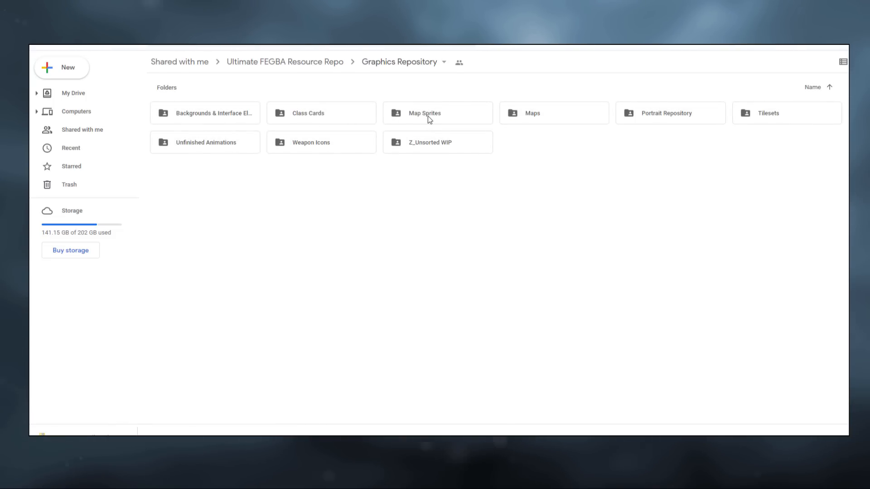
double_click(428, 116)
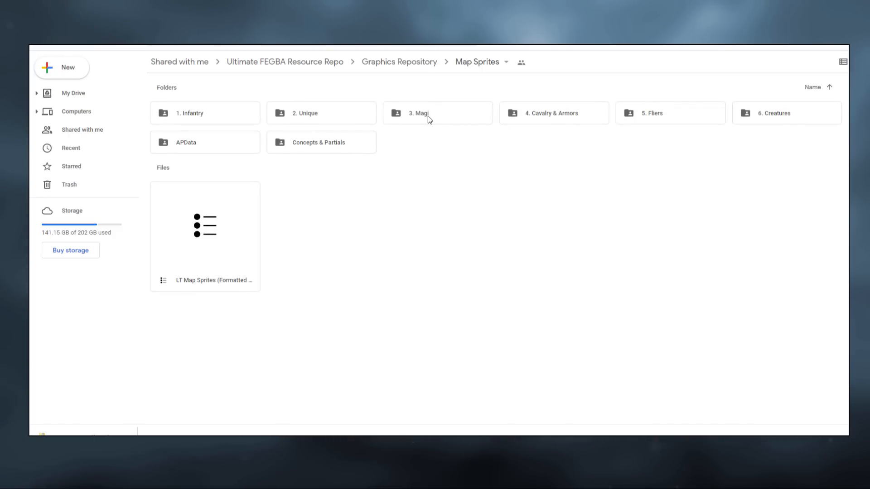
double_click(230, 119)
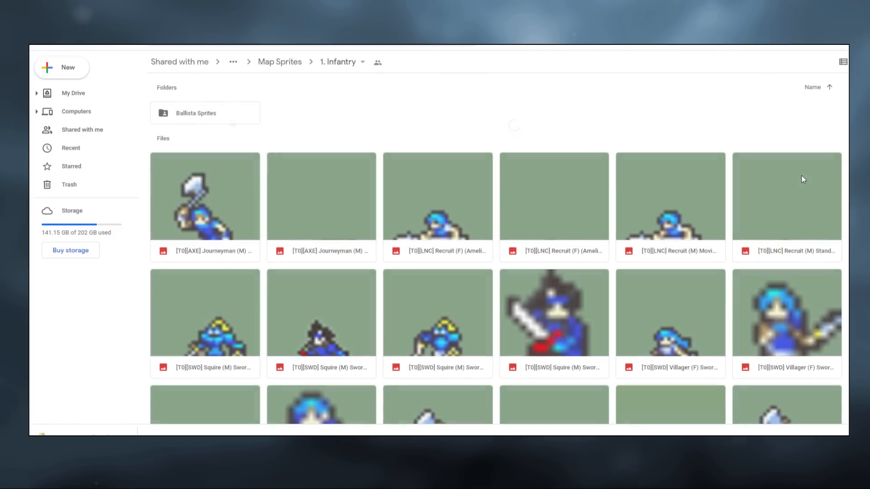
scroll(496, 249, "down", 15)
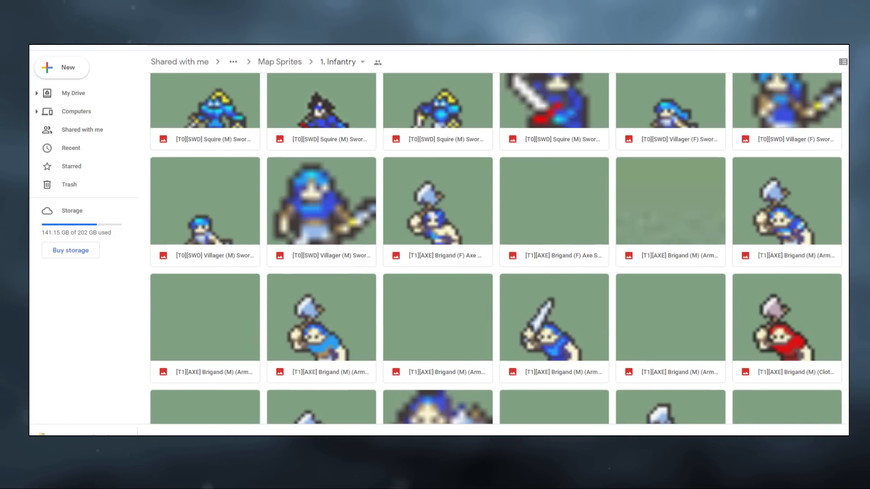
scroll(847, 336, "down", 2)
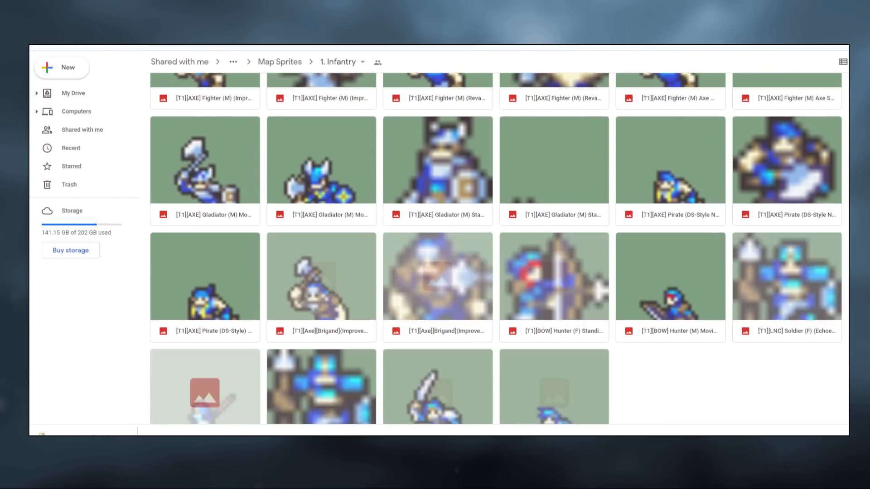
scroll(814, 336, "down", 5)
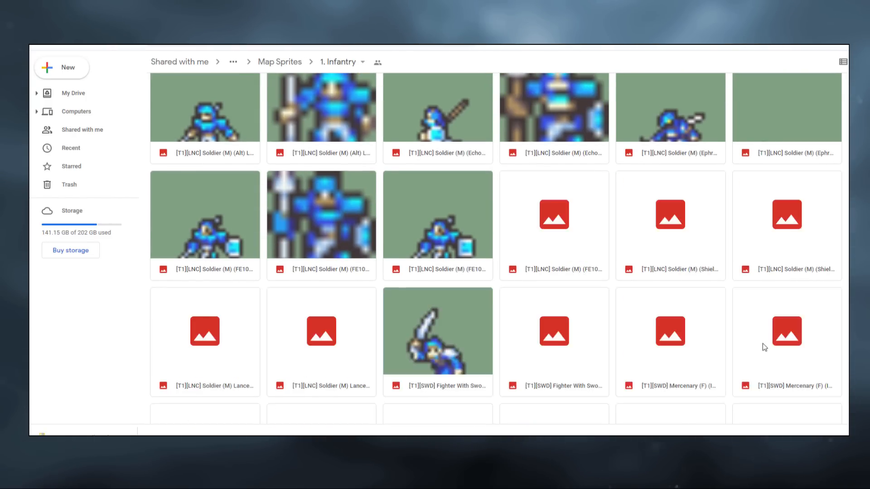
scroll(758, 340, "down", 5)
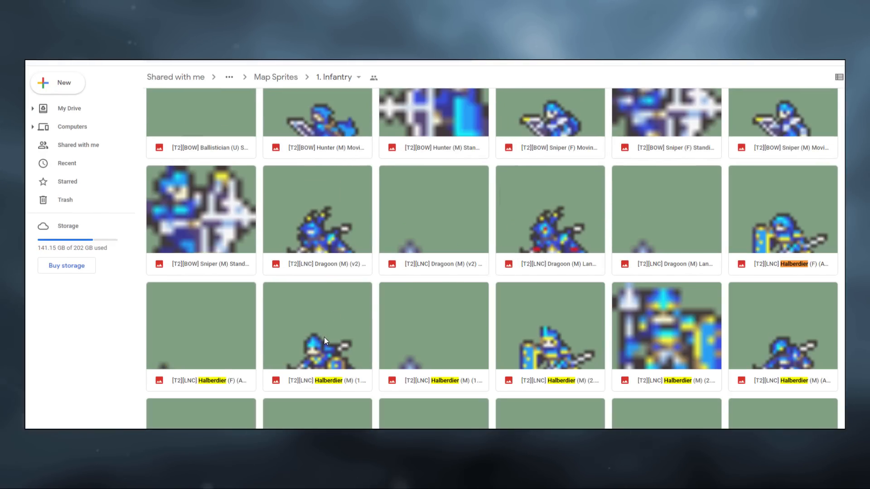
Preview the moving sprite sheets of the first and second Halberdier (M) variants, and the second variant's standing sheet
double_click(324, 337)
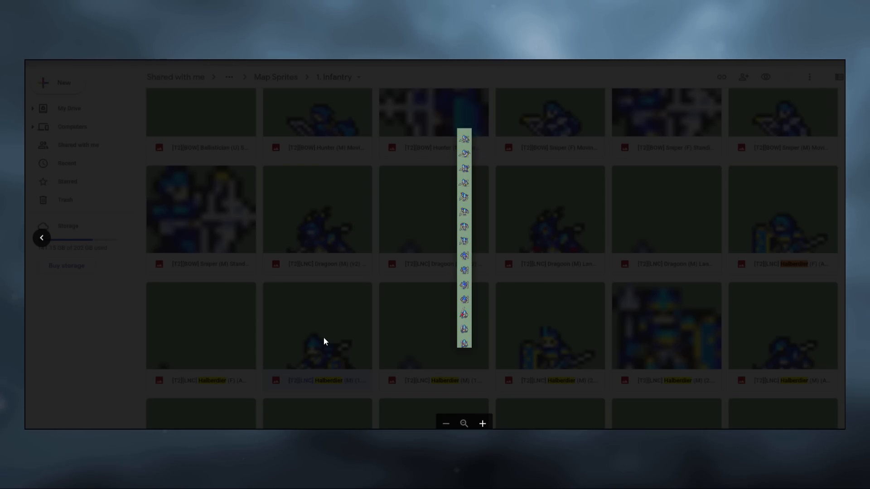
left_click(323, 335)
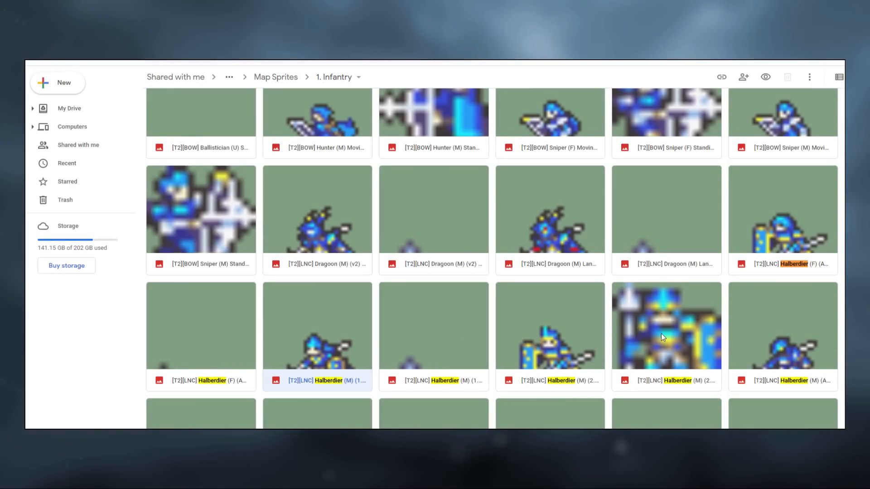
double_click(581, 336)
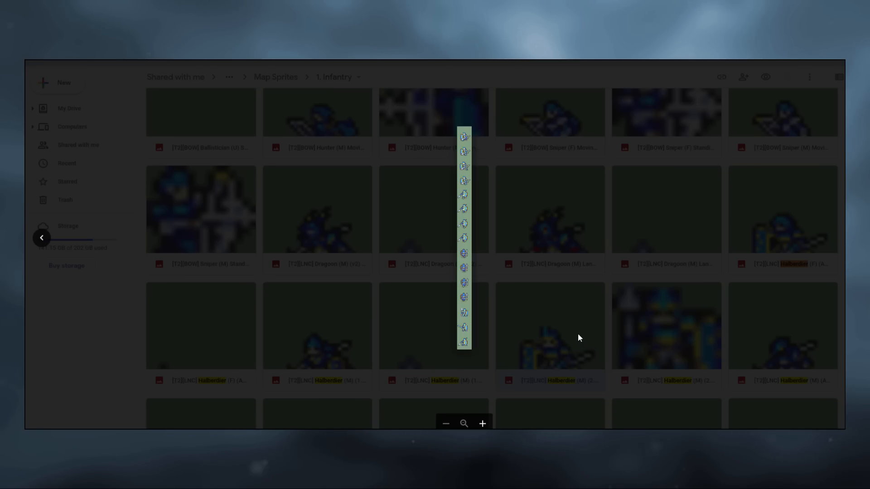
left_click(578, 333)
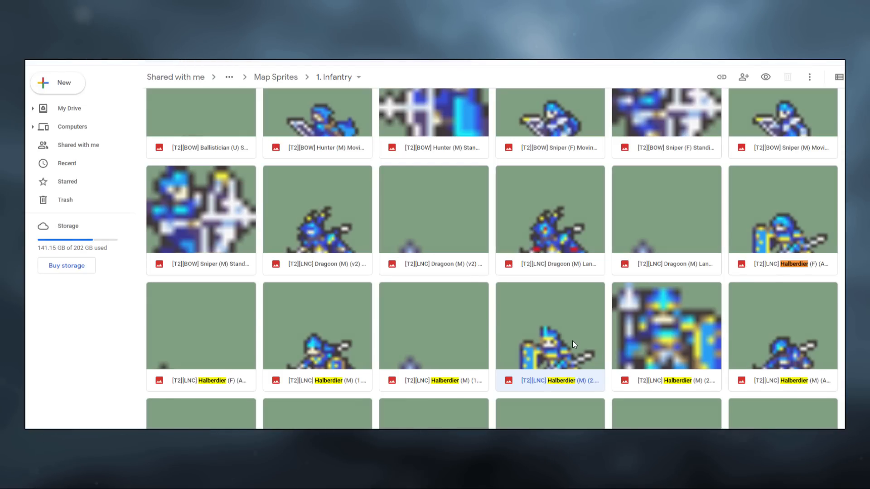
double_click(572, 341)
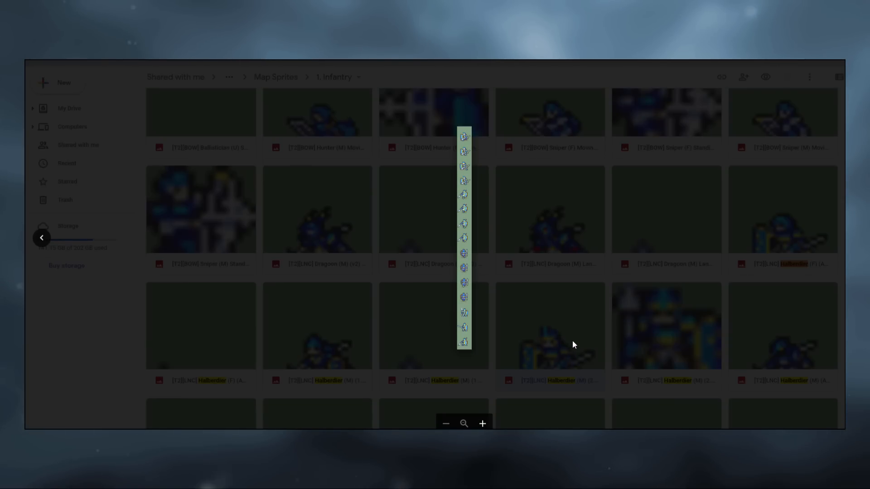
left_click(572, 340)
double_click(664, 341)
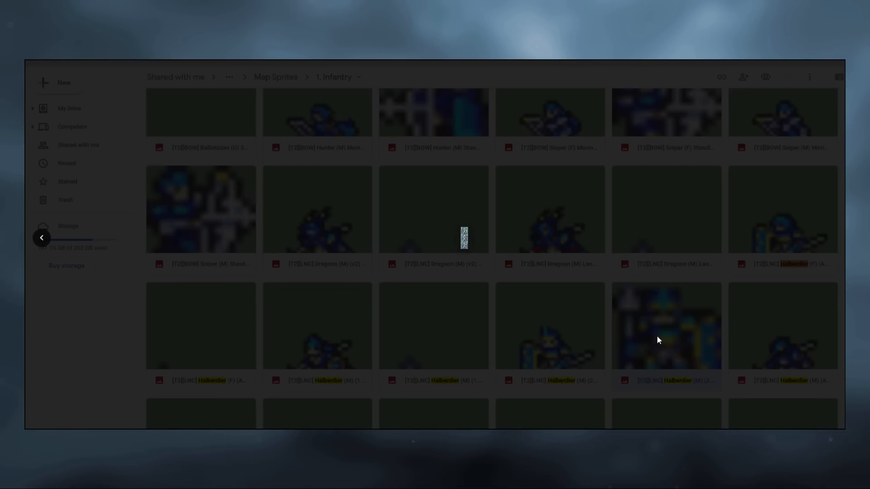
left_click(554, 339)
double_click(554, 339)
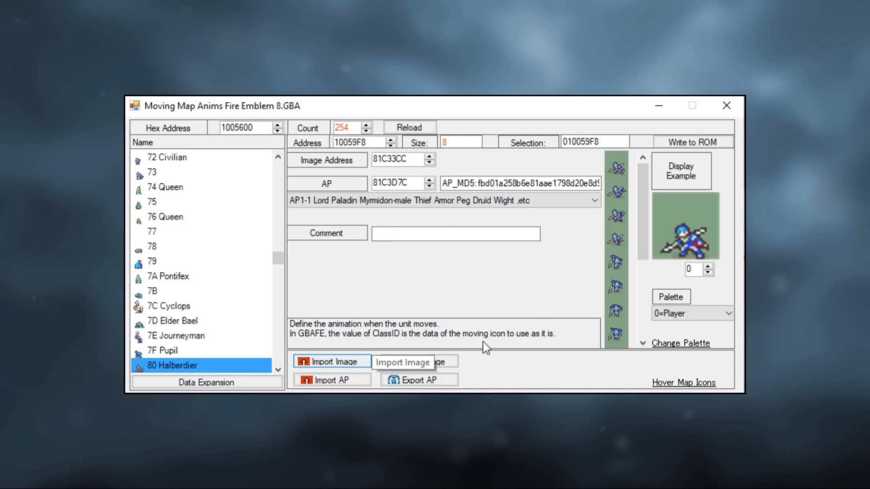
Import an image from the Nedlastinger folder for moving map entry 80 Halberdier, and write 80 to the ROM as the class's ID
left_click(340, 365)
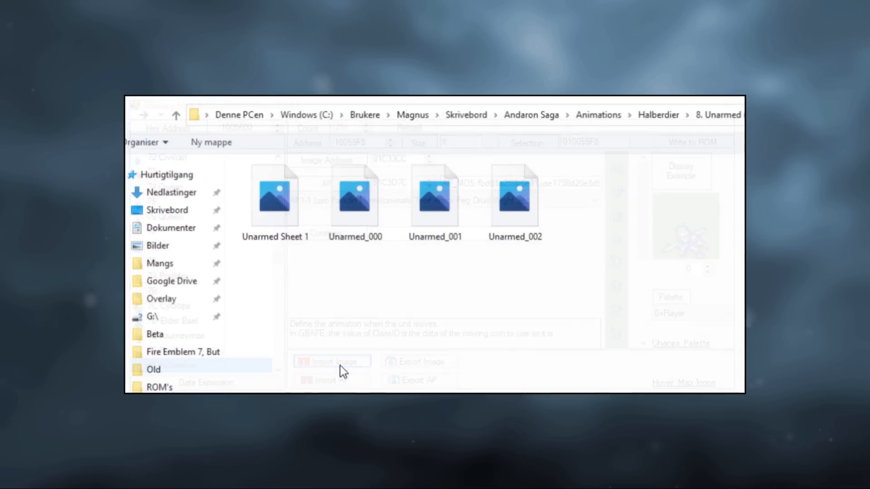
left_click(168, 191)
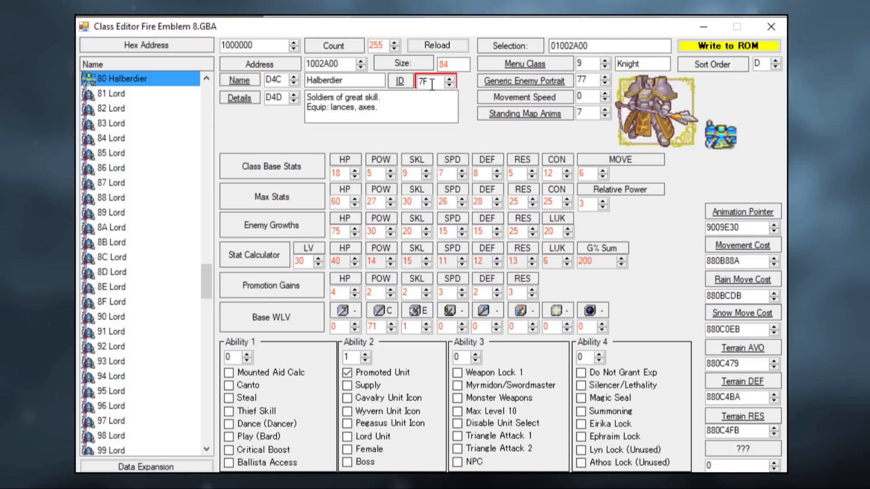
mouse_move(408, 83)
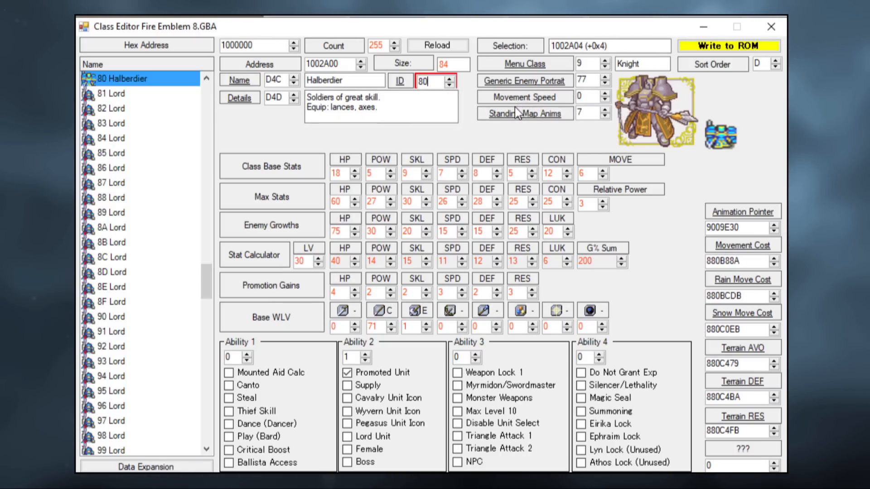
left_click(725, 47)
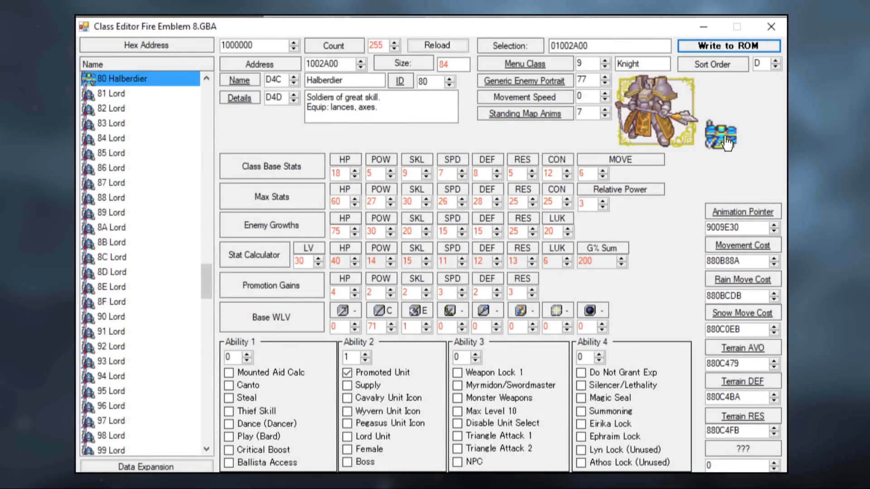
Open the Halberdier's standing map animation list and expand it to 128 entries, reallocating the data
left_click(725, 138)
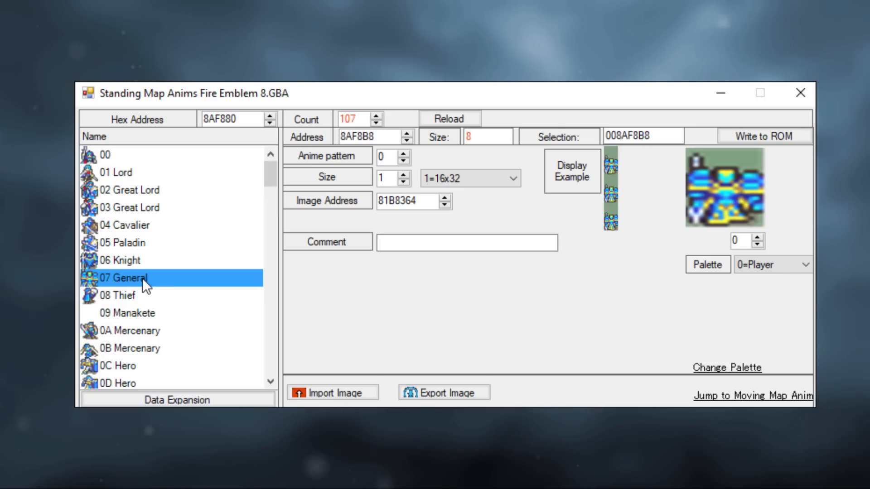
left_click_drag(267, 214, 257, 375)
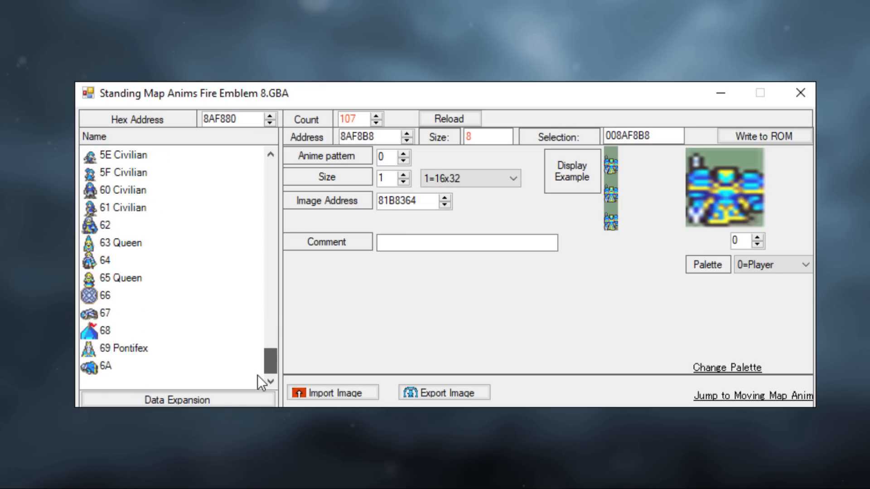
left_click(199, 399)
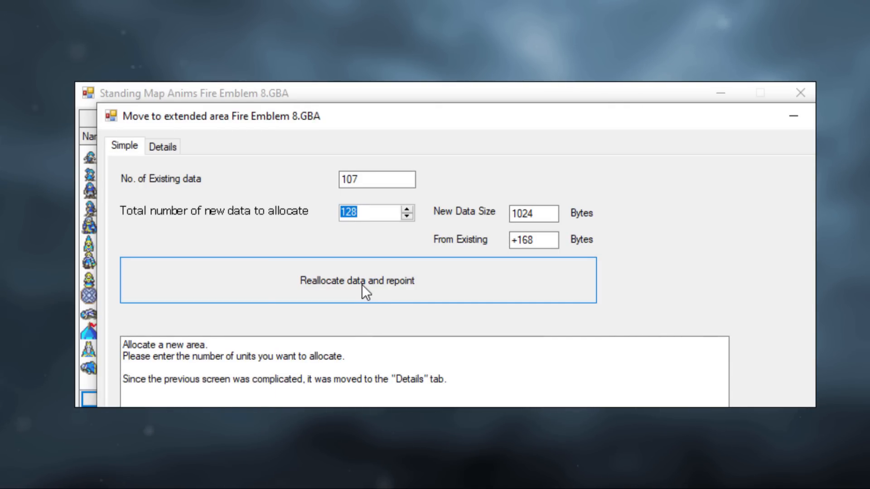
left_click(363, 285)
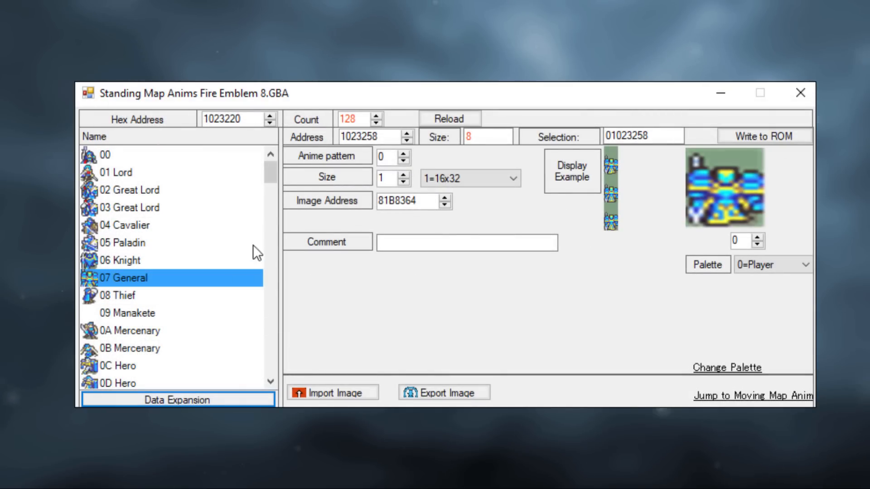
Select the new standing map entry 6B, assign it to the Halberdier class, and write the class to the ROM
left_click_drag(271, 171, 246, 346)
left_click(140, 192)
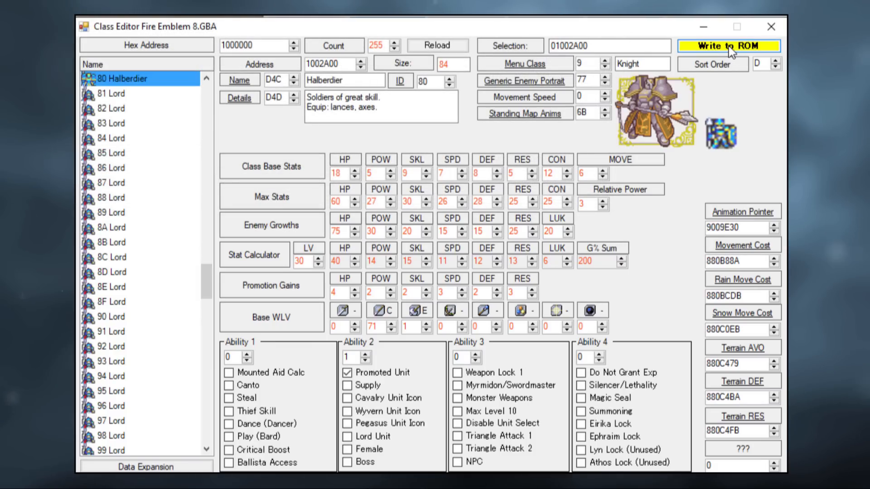
left_click(731, 46)
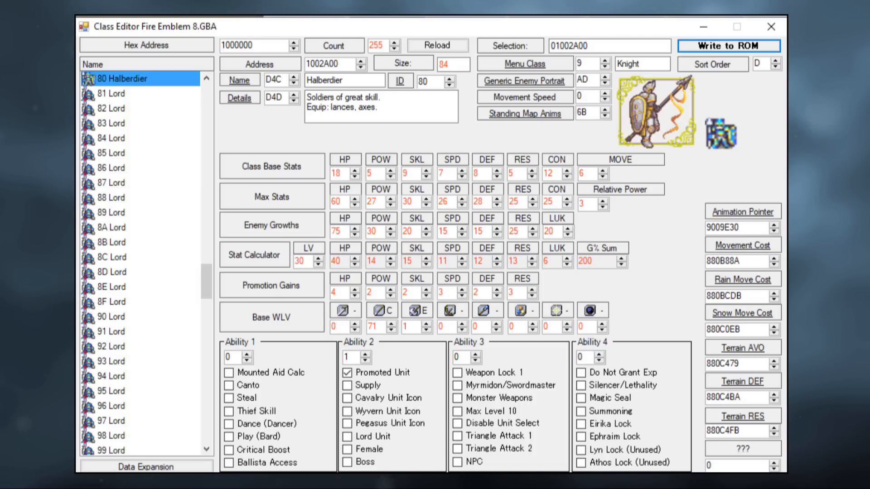
Open the Halberdier's clear-sky movement cost table and separate it from the other classes that share it
left_click(755, 249)
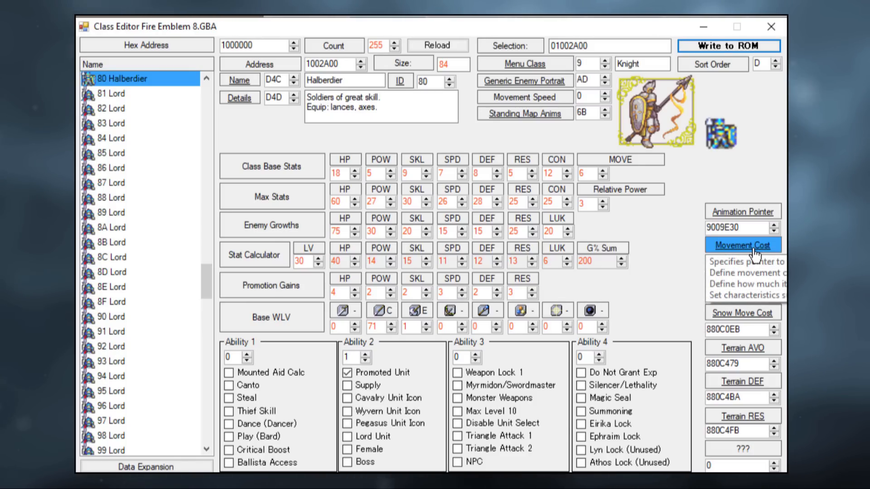
left_click(754, 253)
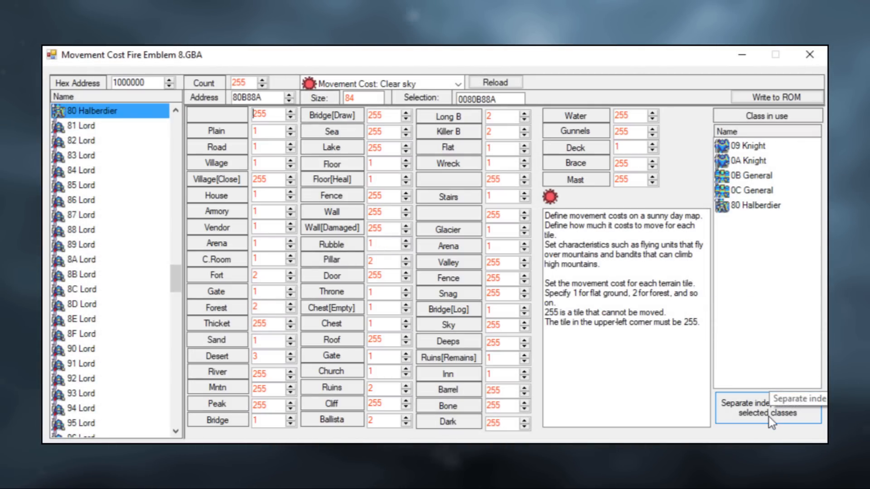
left_click(796, 417)
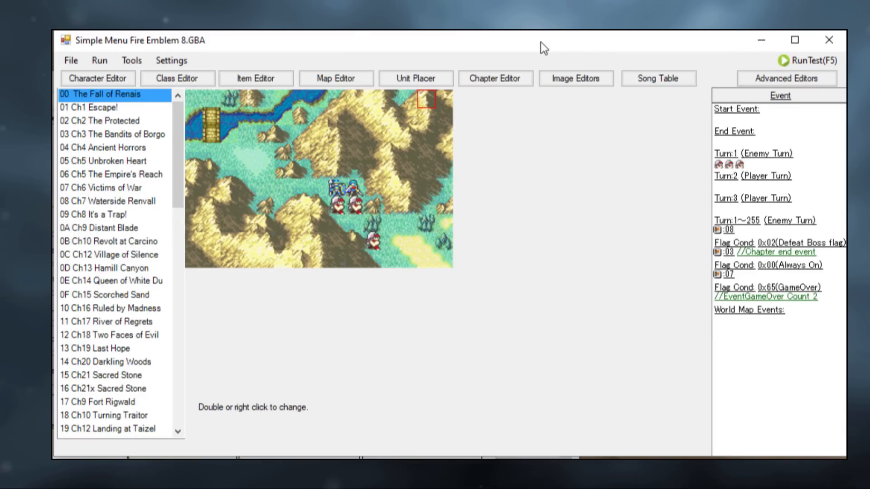
Test-run the game, select Seth and move him one tile down and three tiles right toward the enemy soldiers
key("F5")
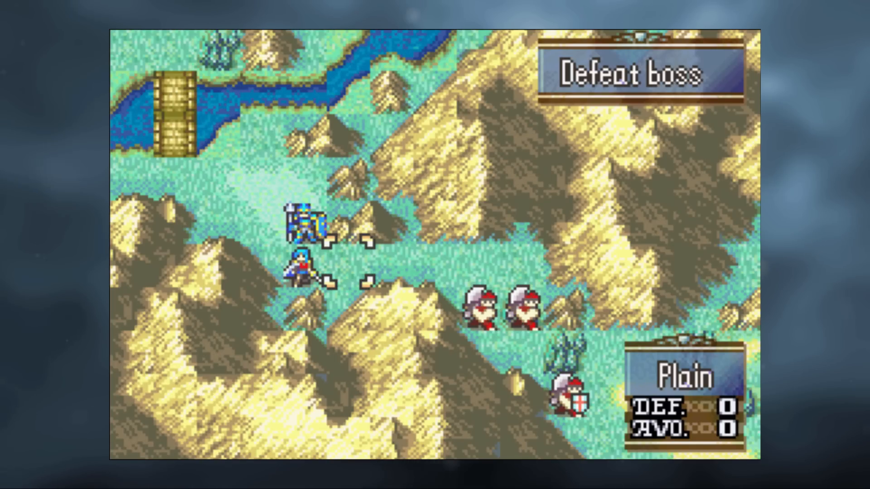
key("Up")
key("Left")
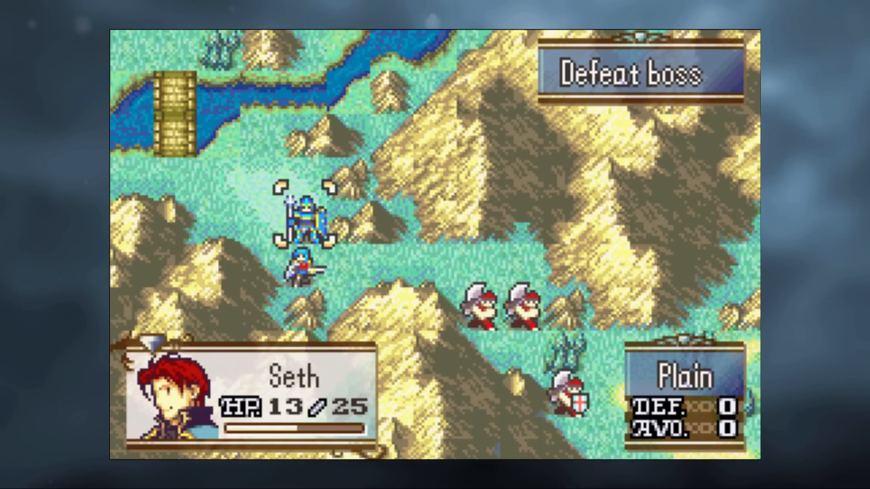
key("x")
key("Down")
key("Right")
key("Right")
key("Right")
key("Right")
key("Right")
Page through Seth's status screen to check his weapon levels and personal data as a Halberdier
key("x")
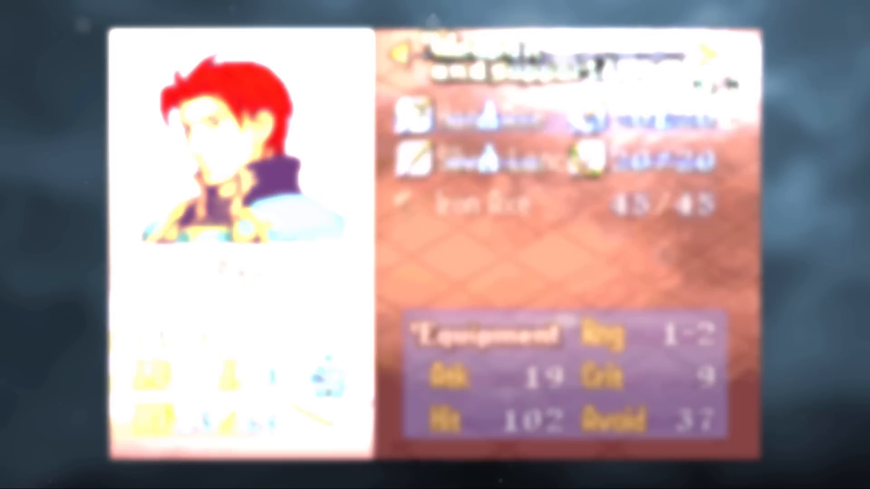
key("Right")
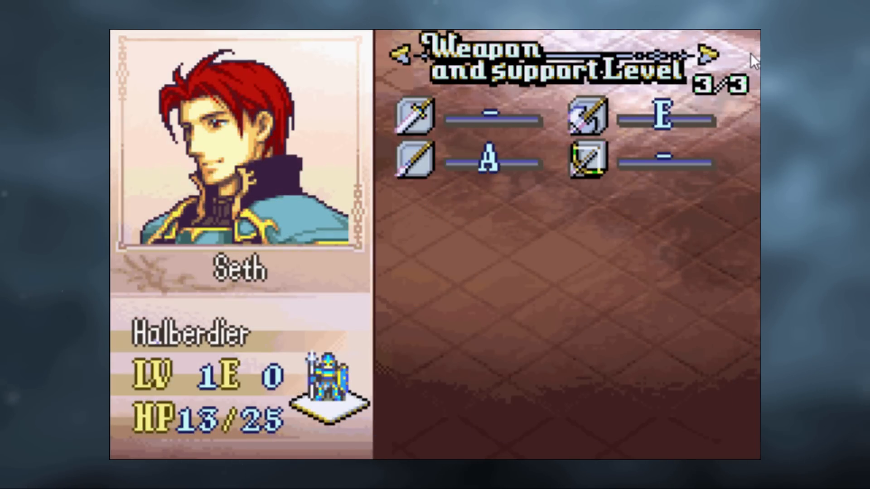
key("Right")
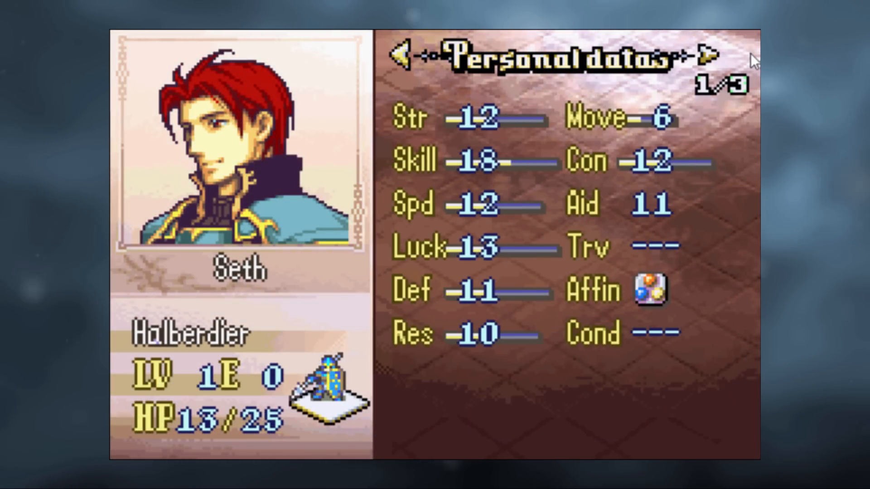
Close Seth's status screen and attack a nearby enemy soldier with the Hand Axe
key("x")
key("z")
key("z")
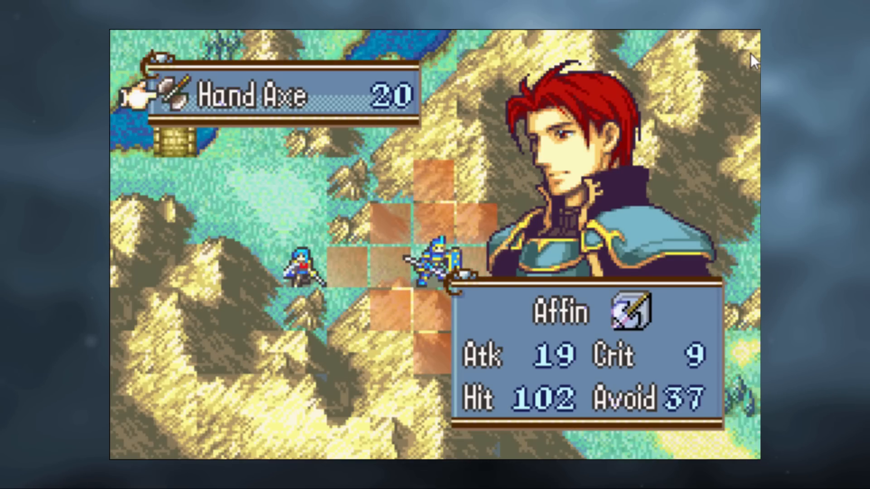
key("z")
key("z")
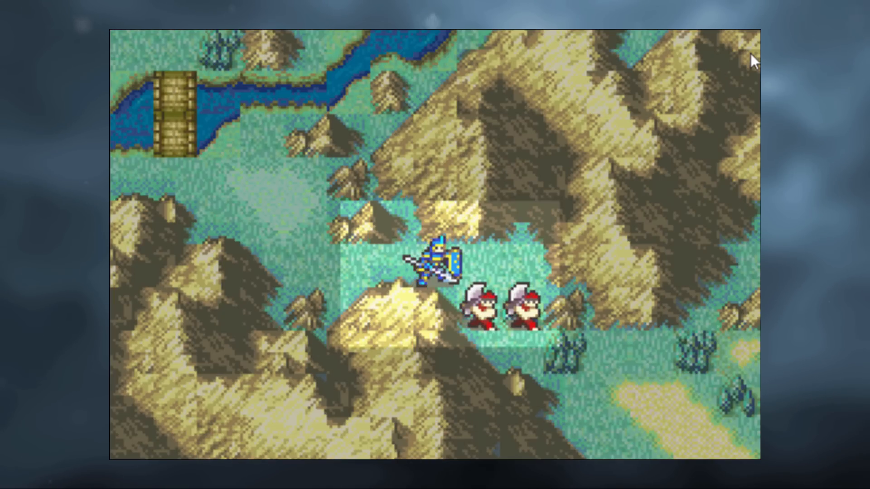